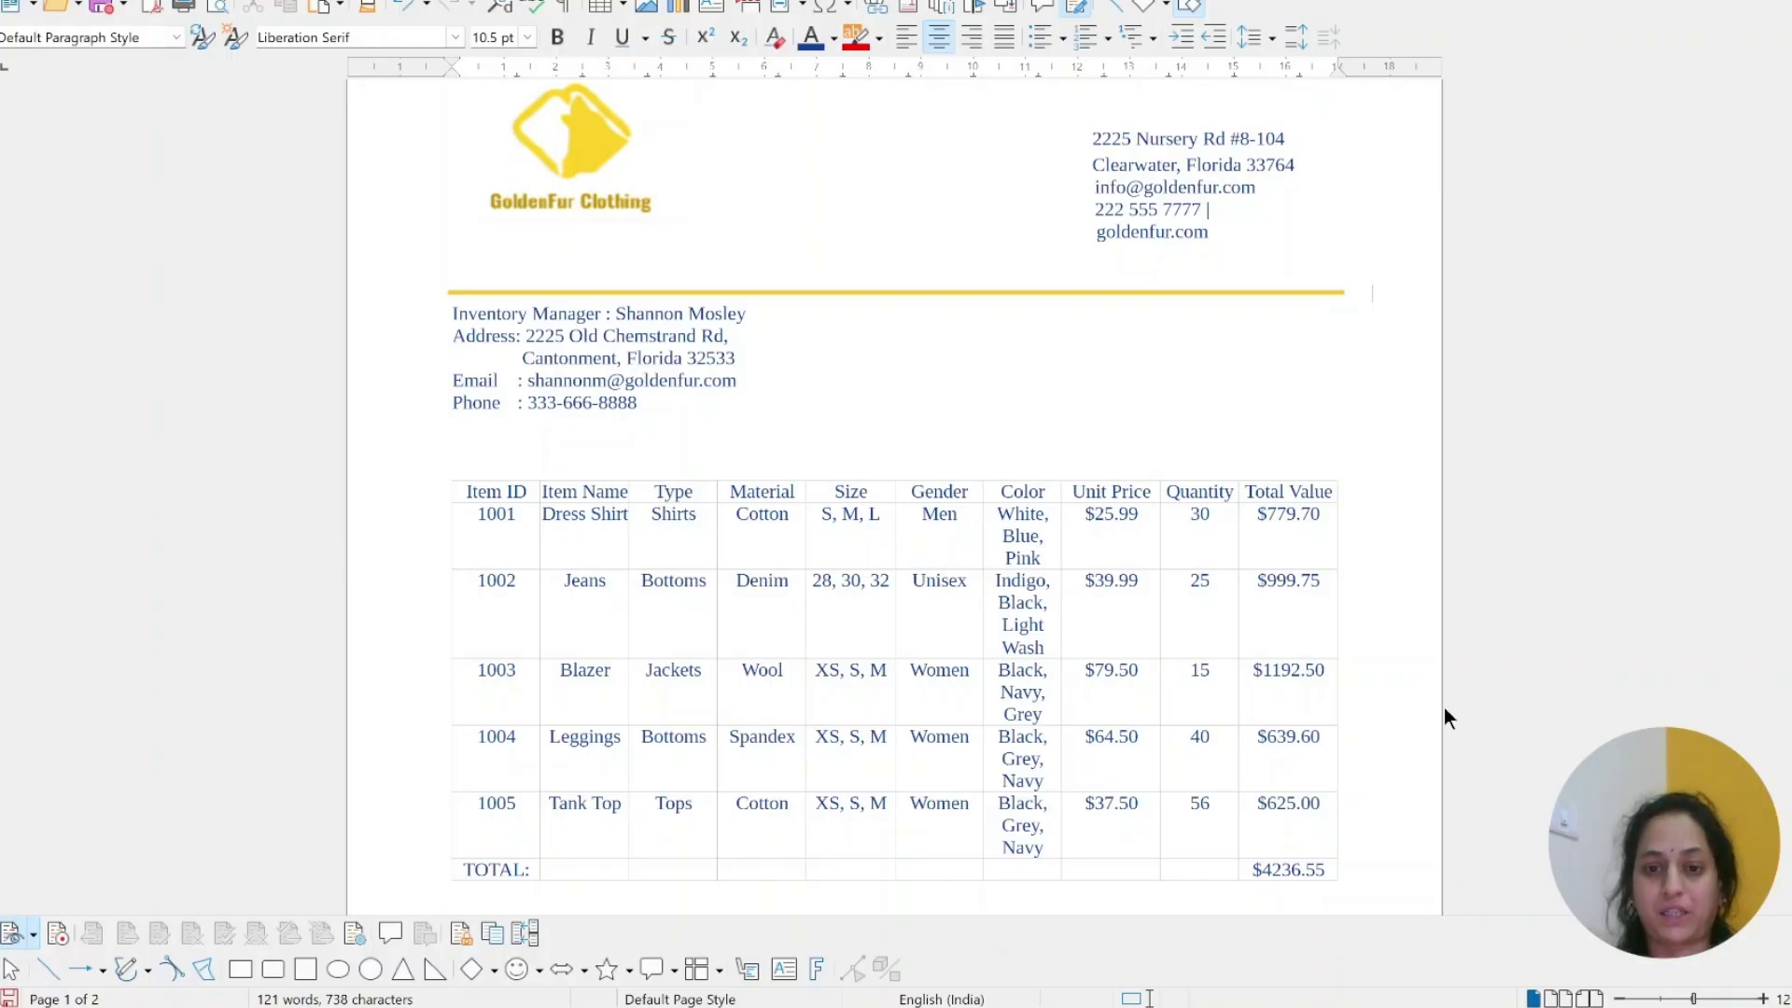
# Check the instructions for Practical Activity 3.4 in the PowerPoint slide, and return to the Untitled 4 document in LibreOffice Writer
pyautogui.hotkey('alt', 'Tab')
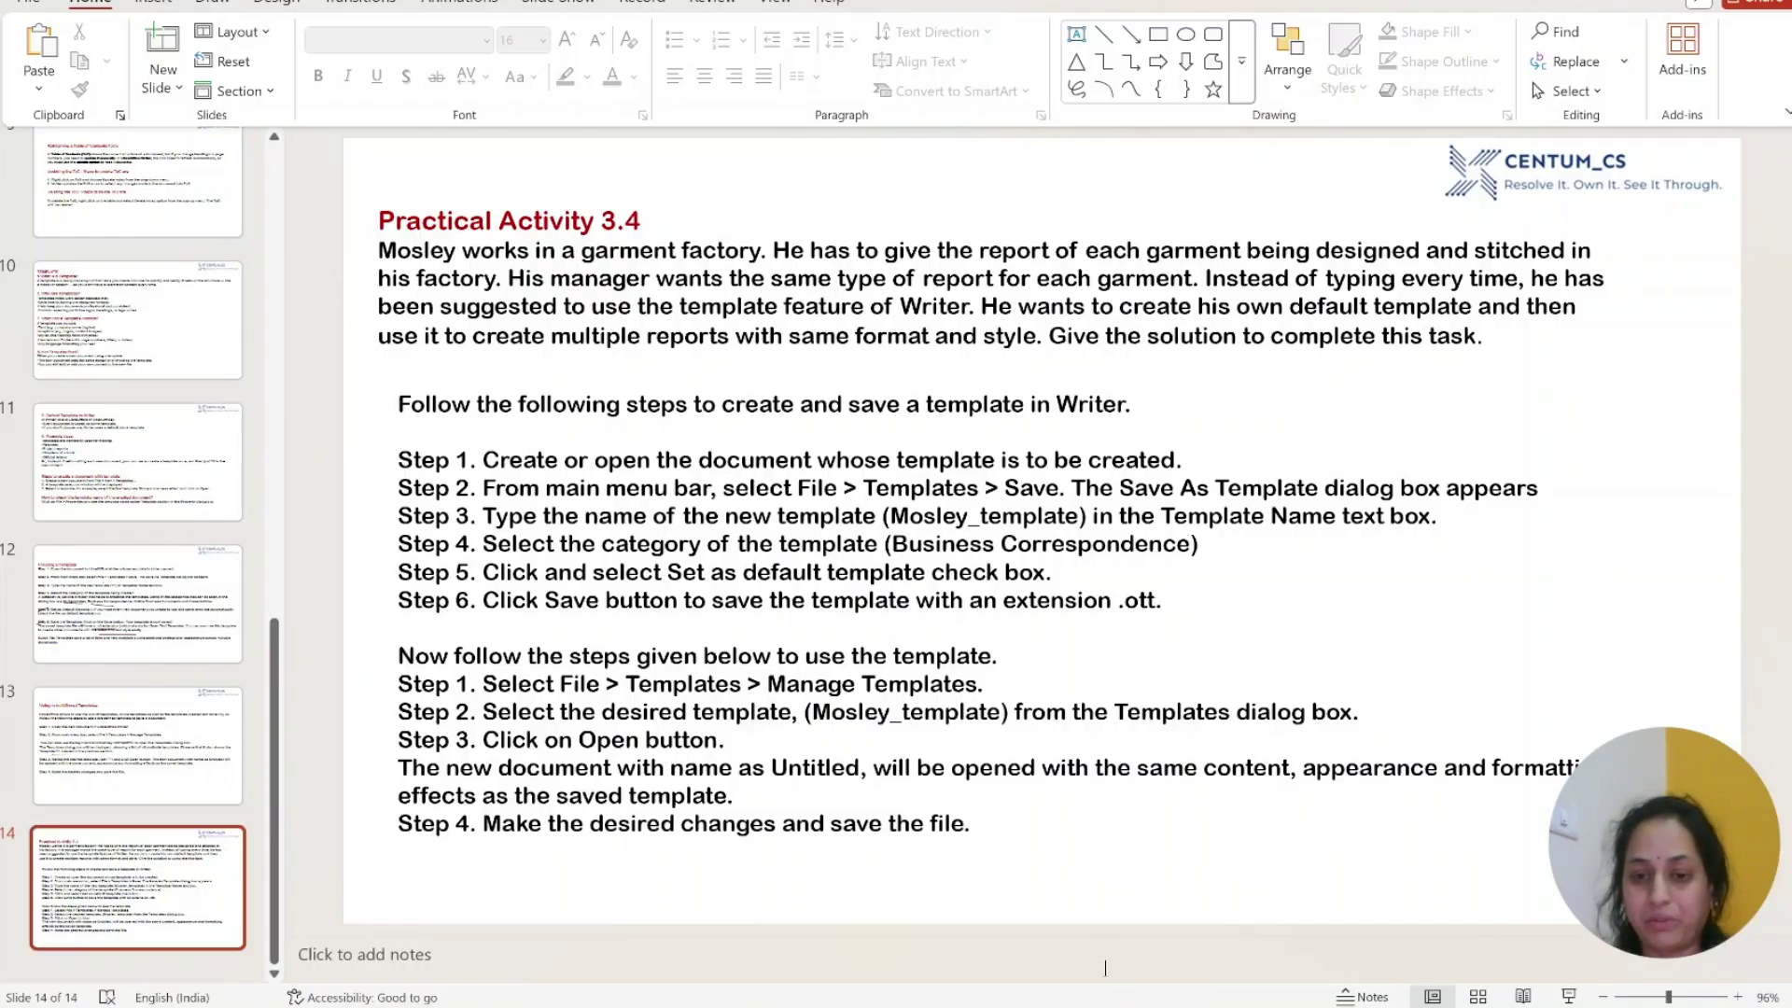
pyautogui.moveTo(1157, 1007)
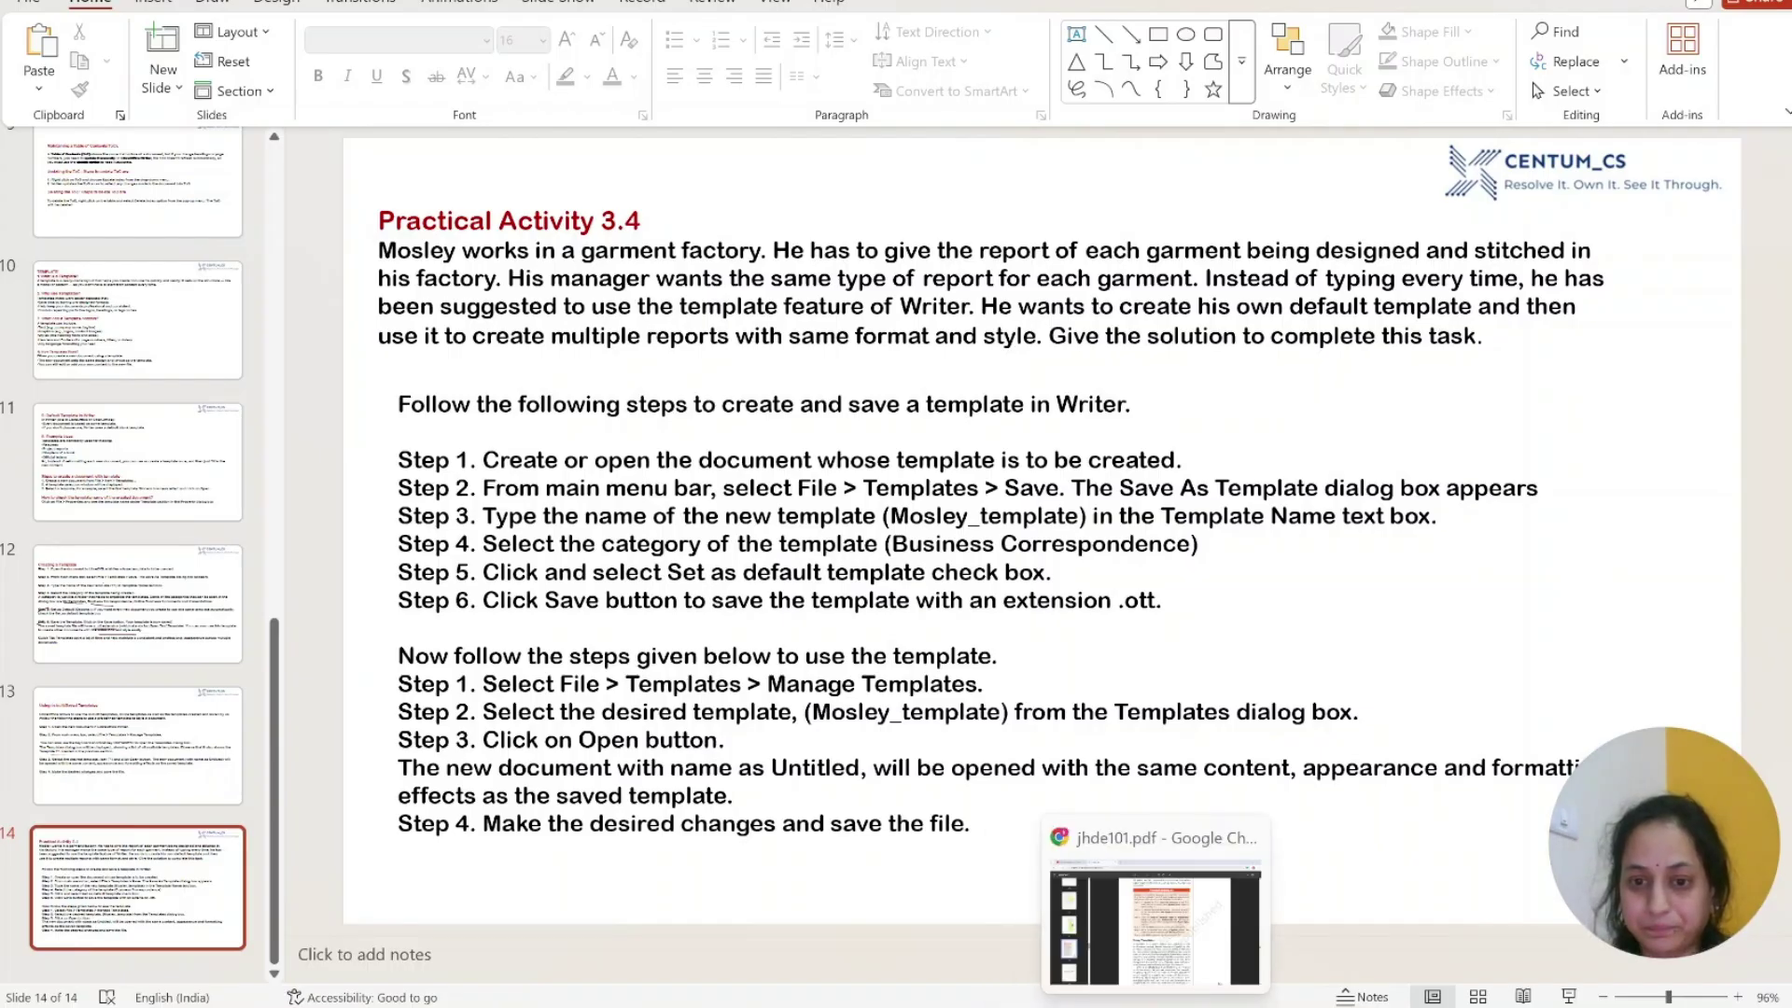
pyautogui.moveTo(1054, 1007)
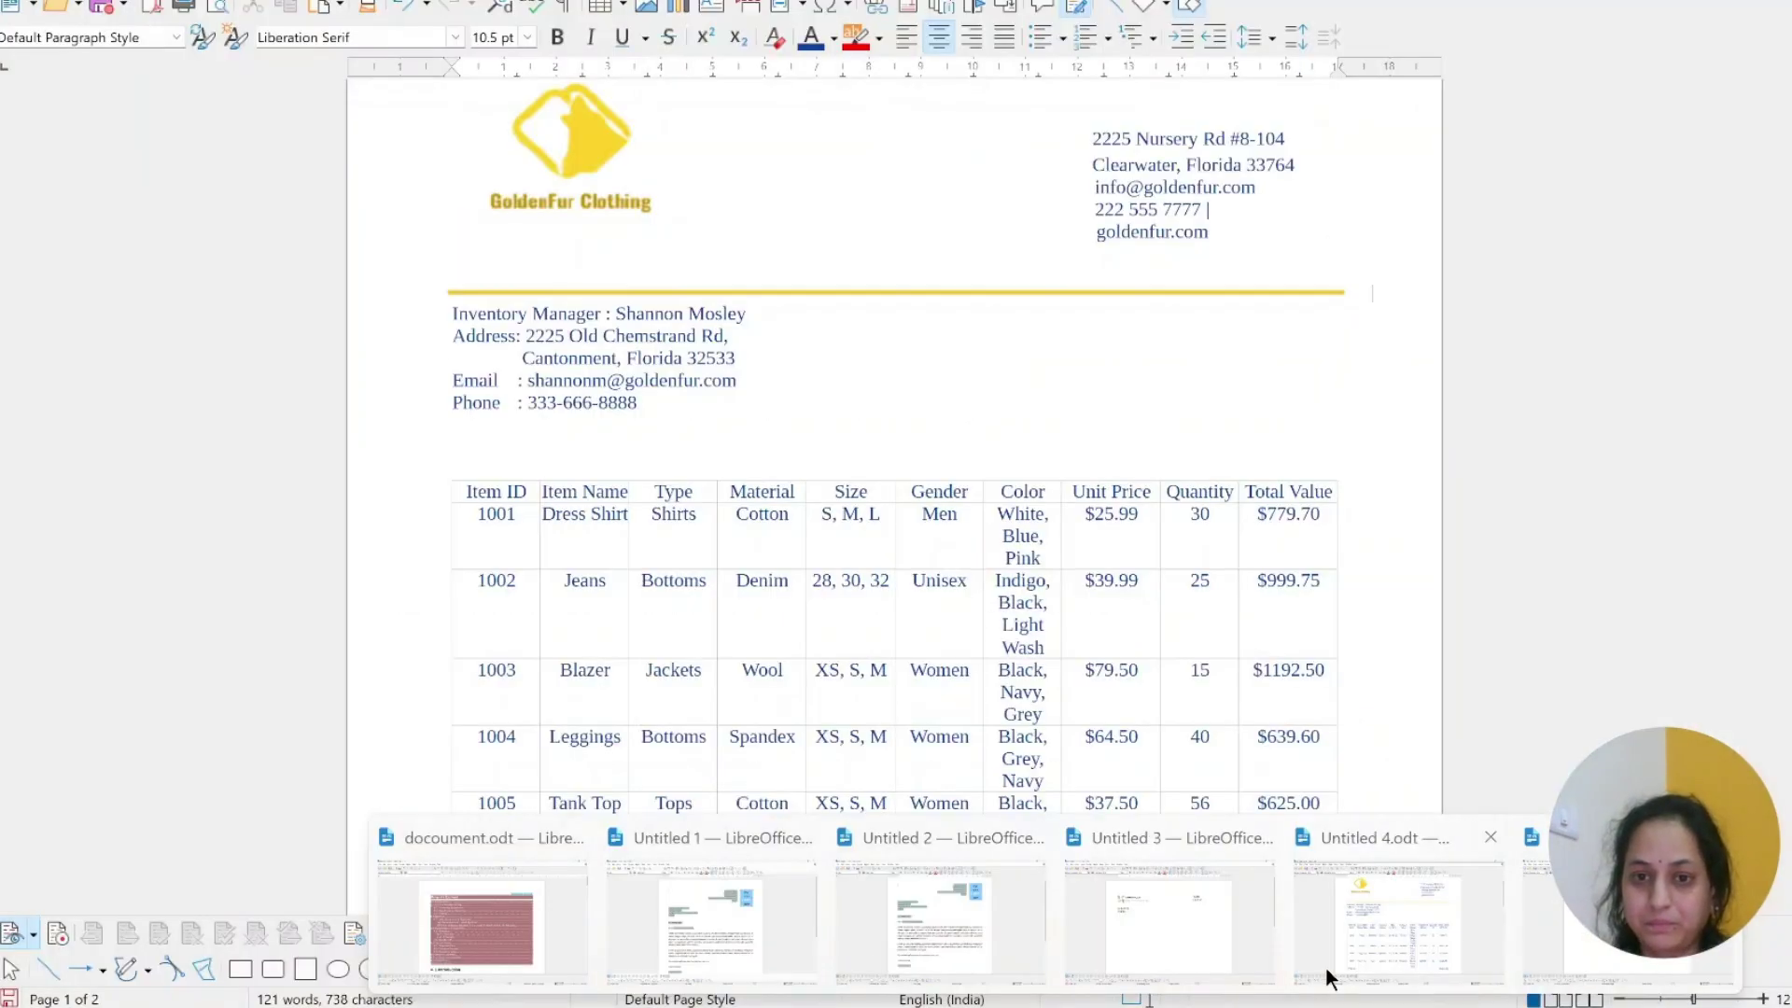
pyautogui.click(1331, 977)
# Save the document as a template named Mosely_Template in the Business Correspondence category and set it as the default template
pyautogui.click(38, 7)
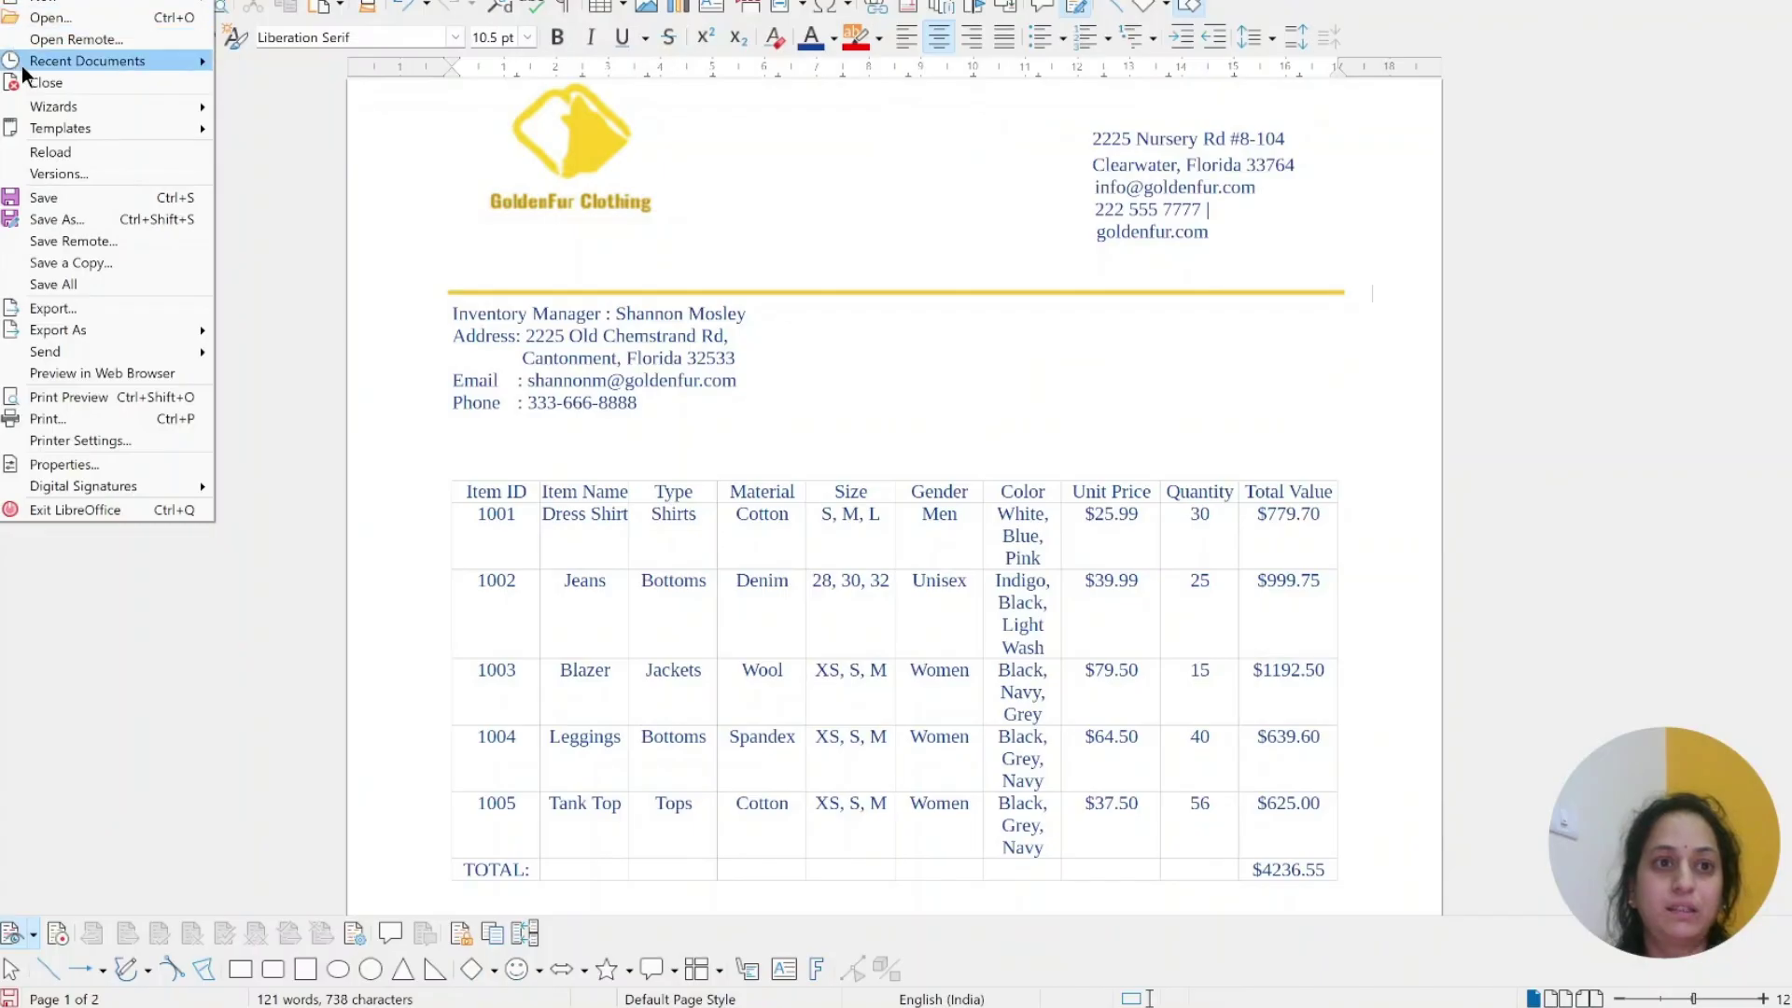
pyautogui.moveTo(56, 131)
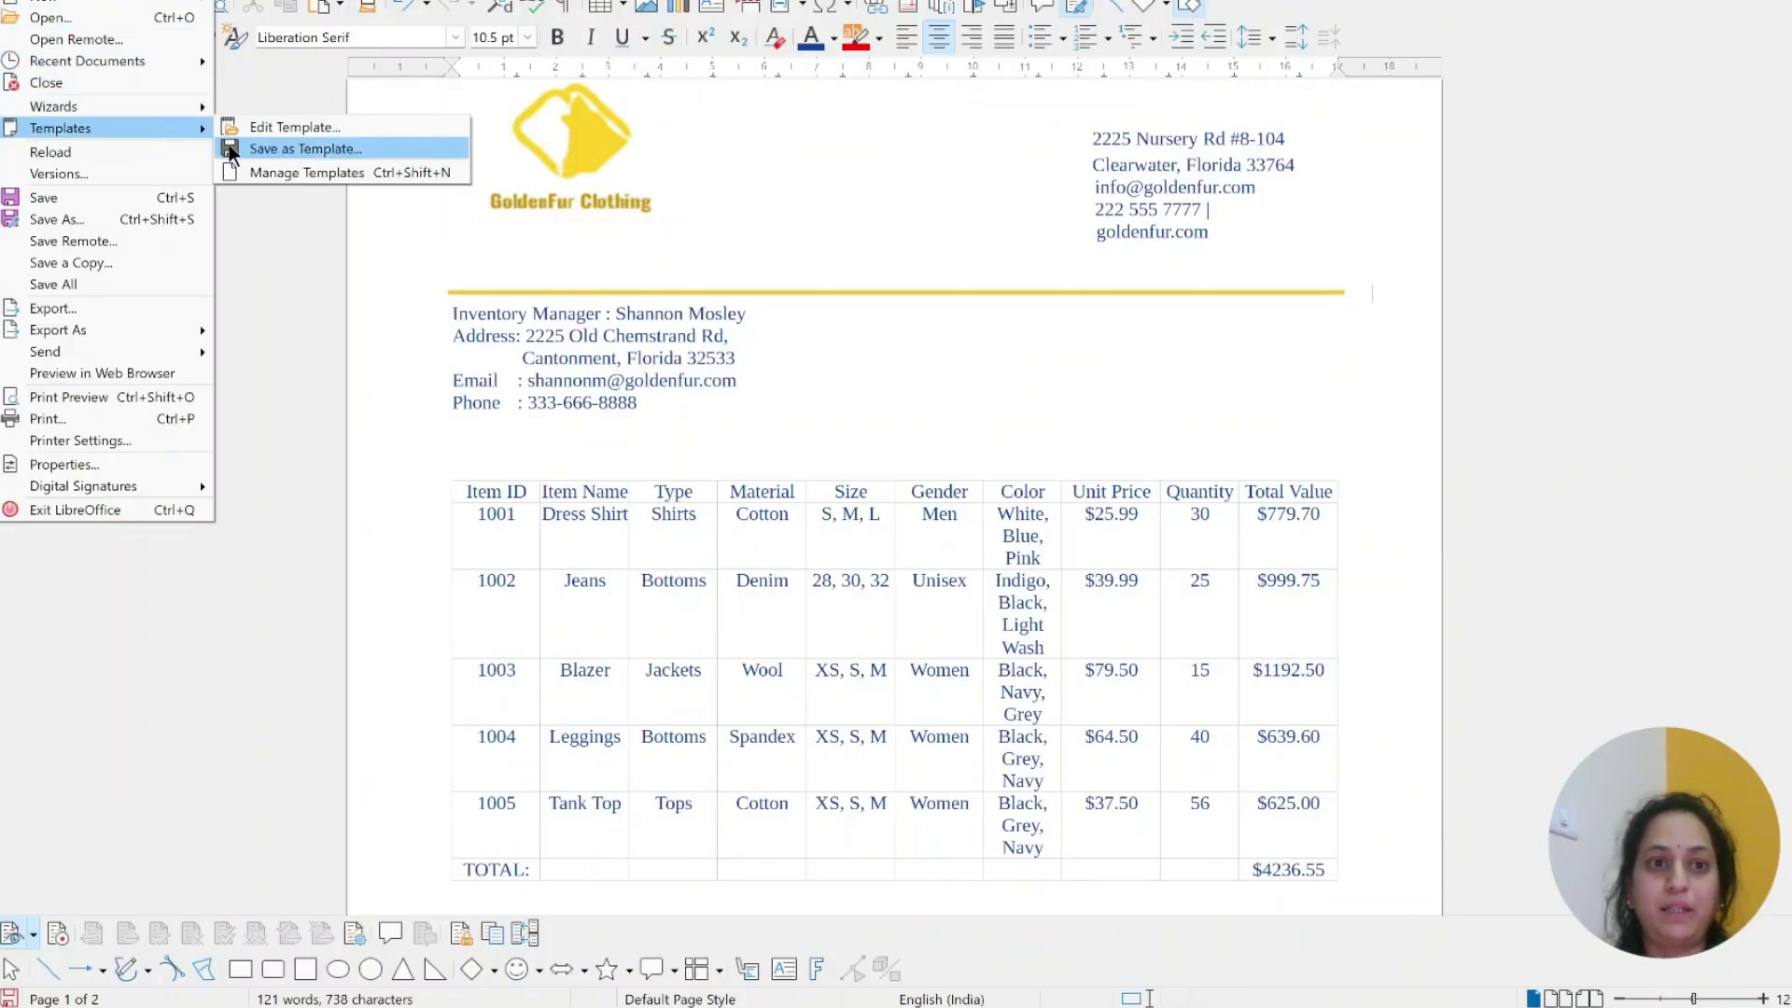
pyautogui.click(291, 153)
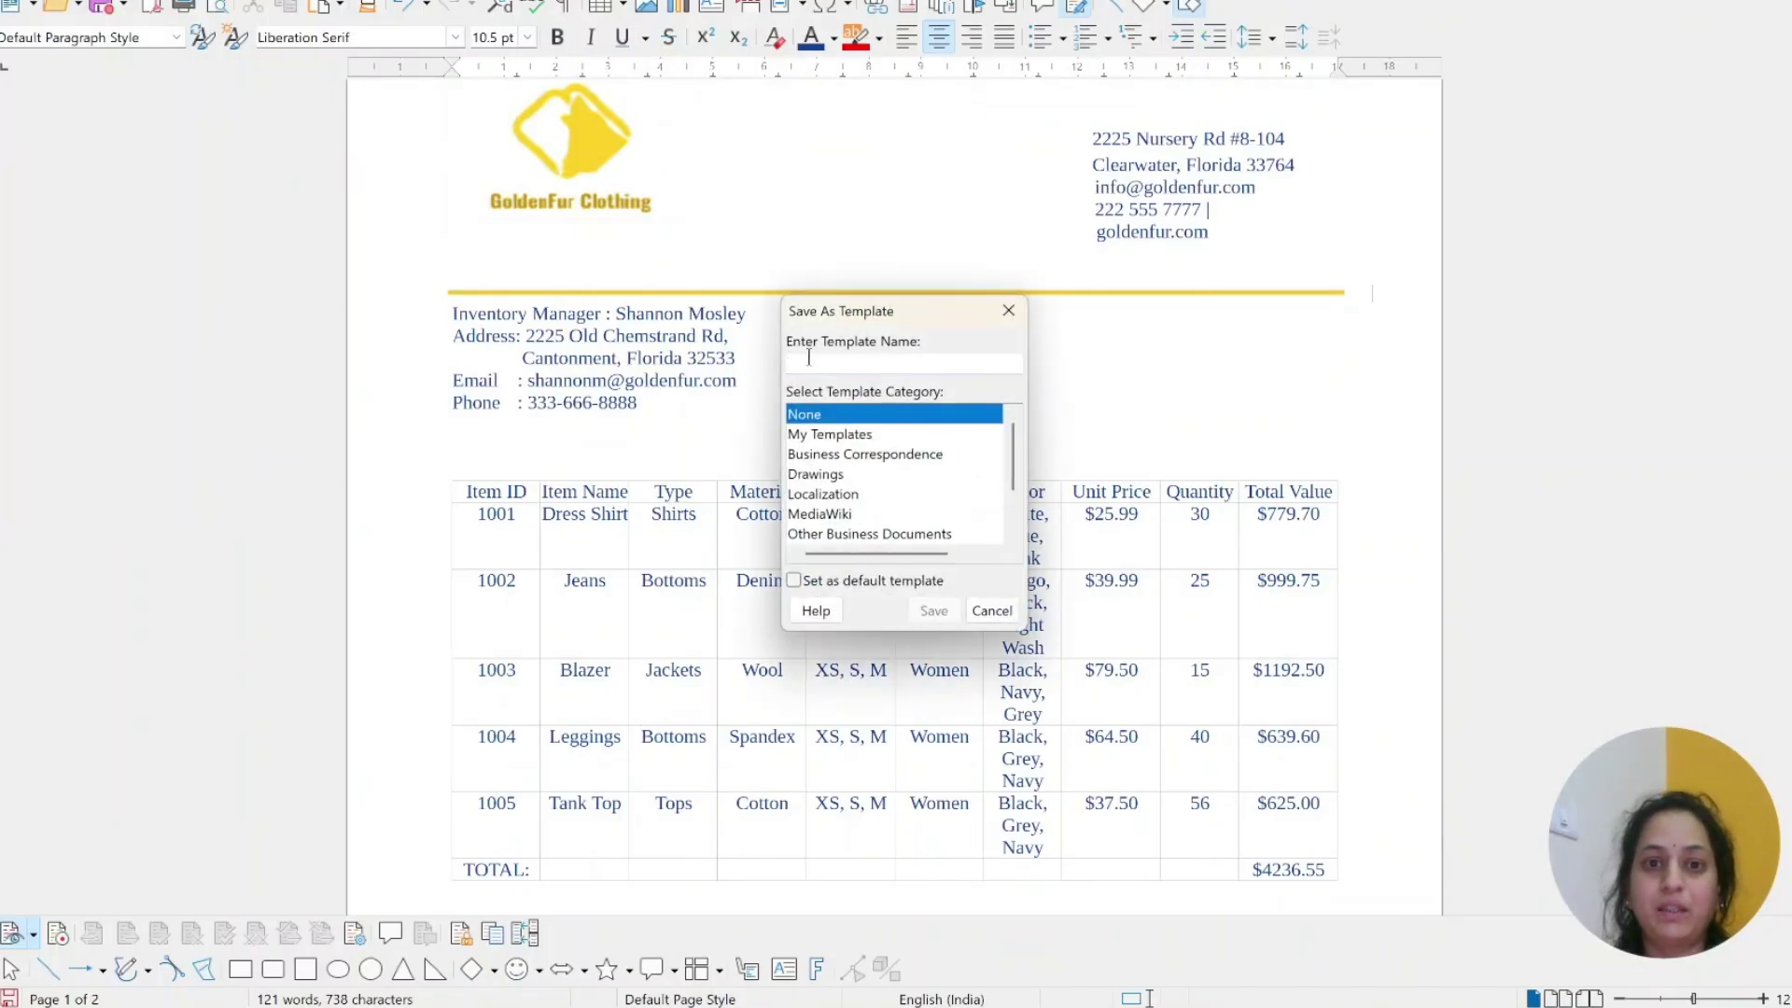
pyautogui.write('Mo')
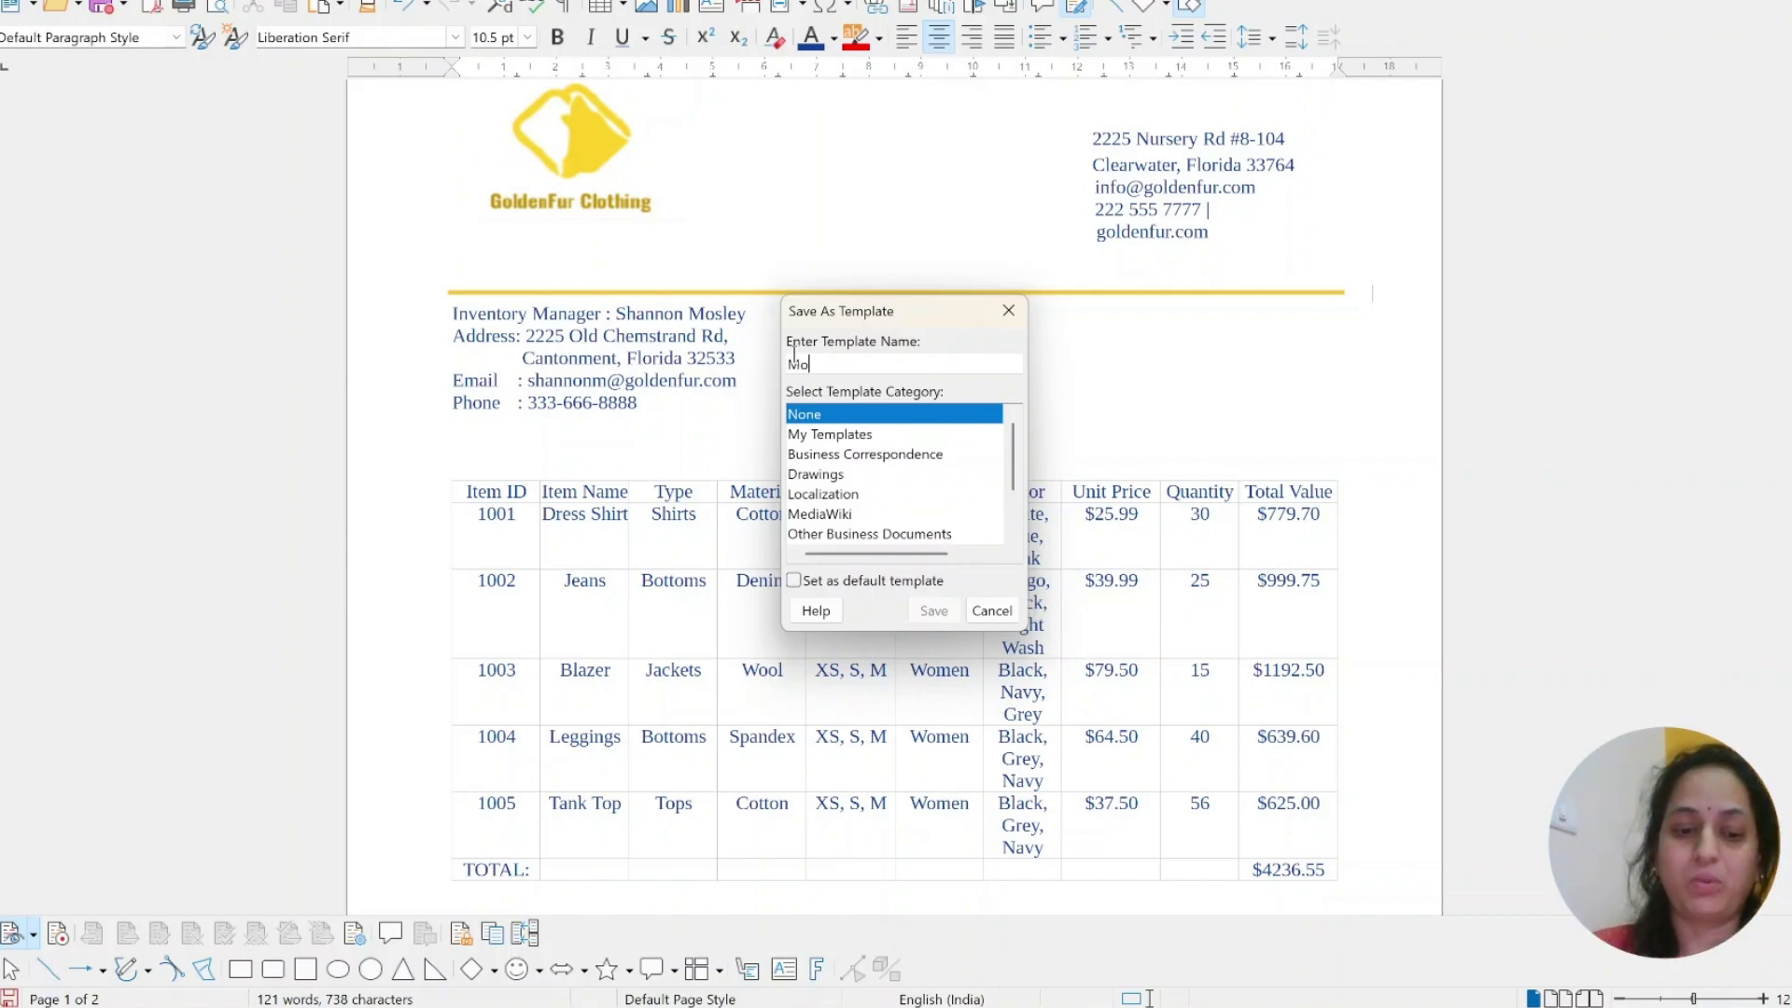
pyautogui.write('sely_')
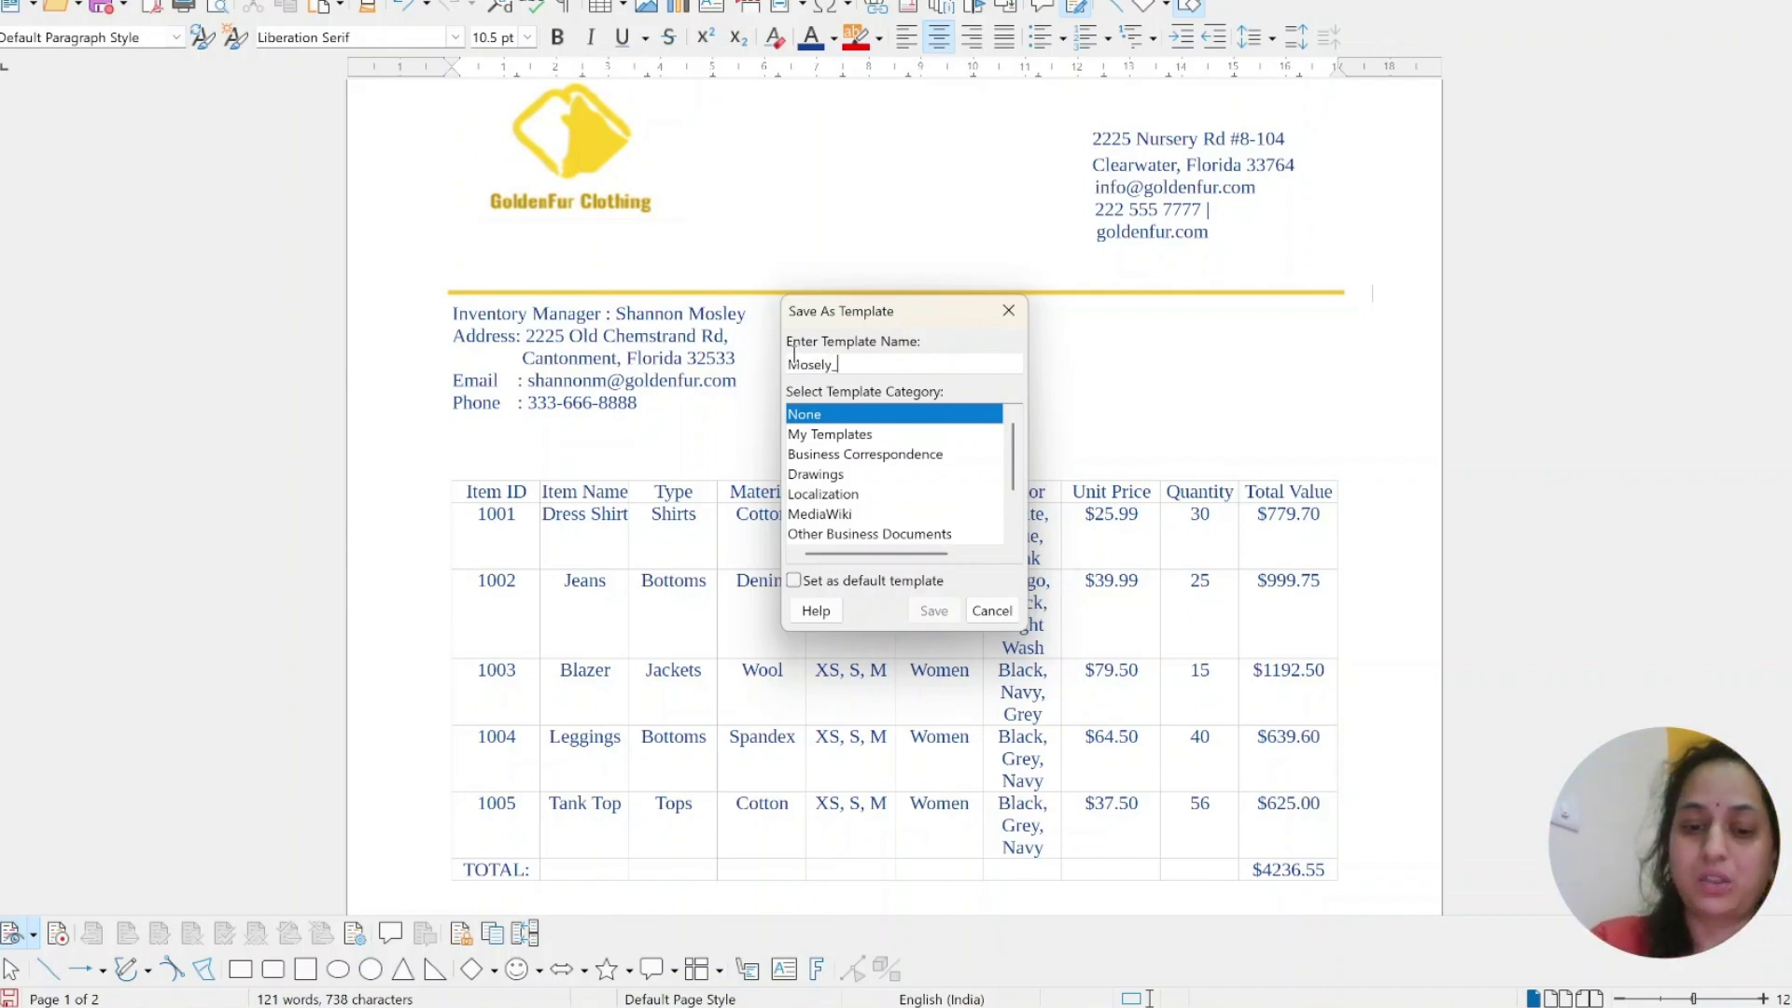
pyautogui.write('Template')
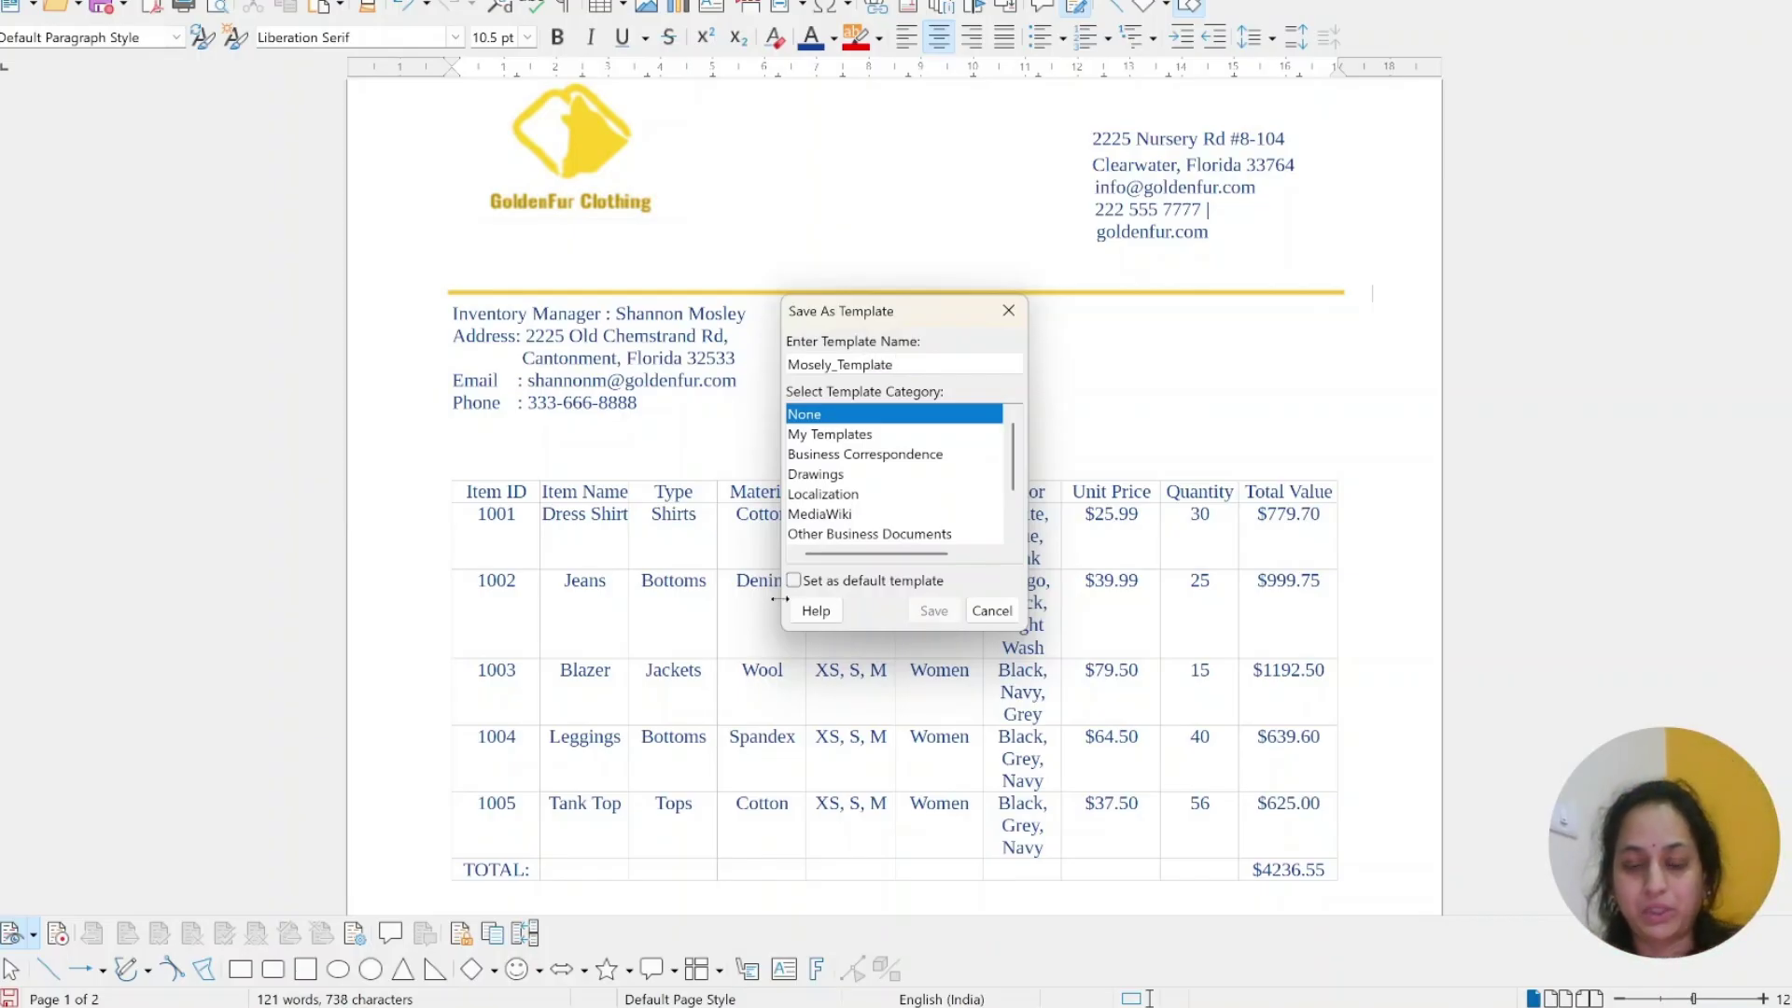
pyautogui.click(859, 454)
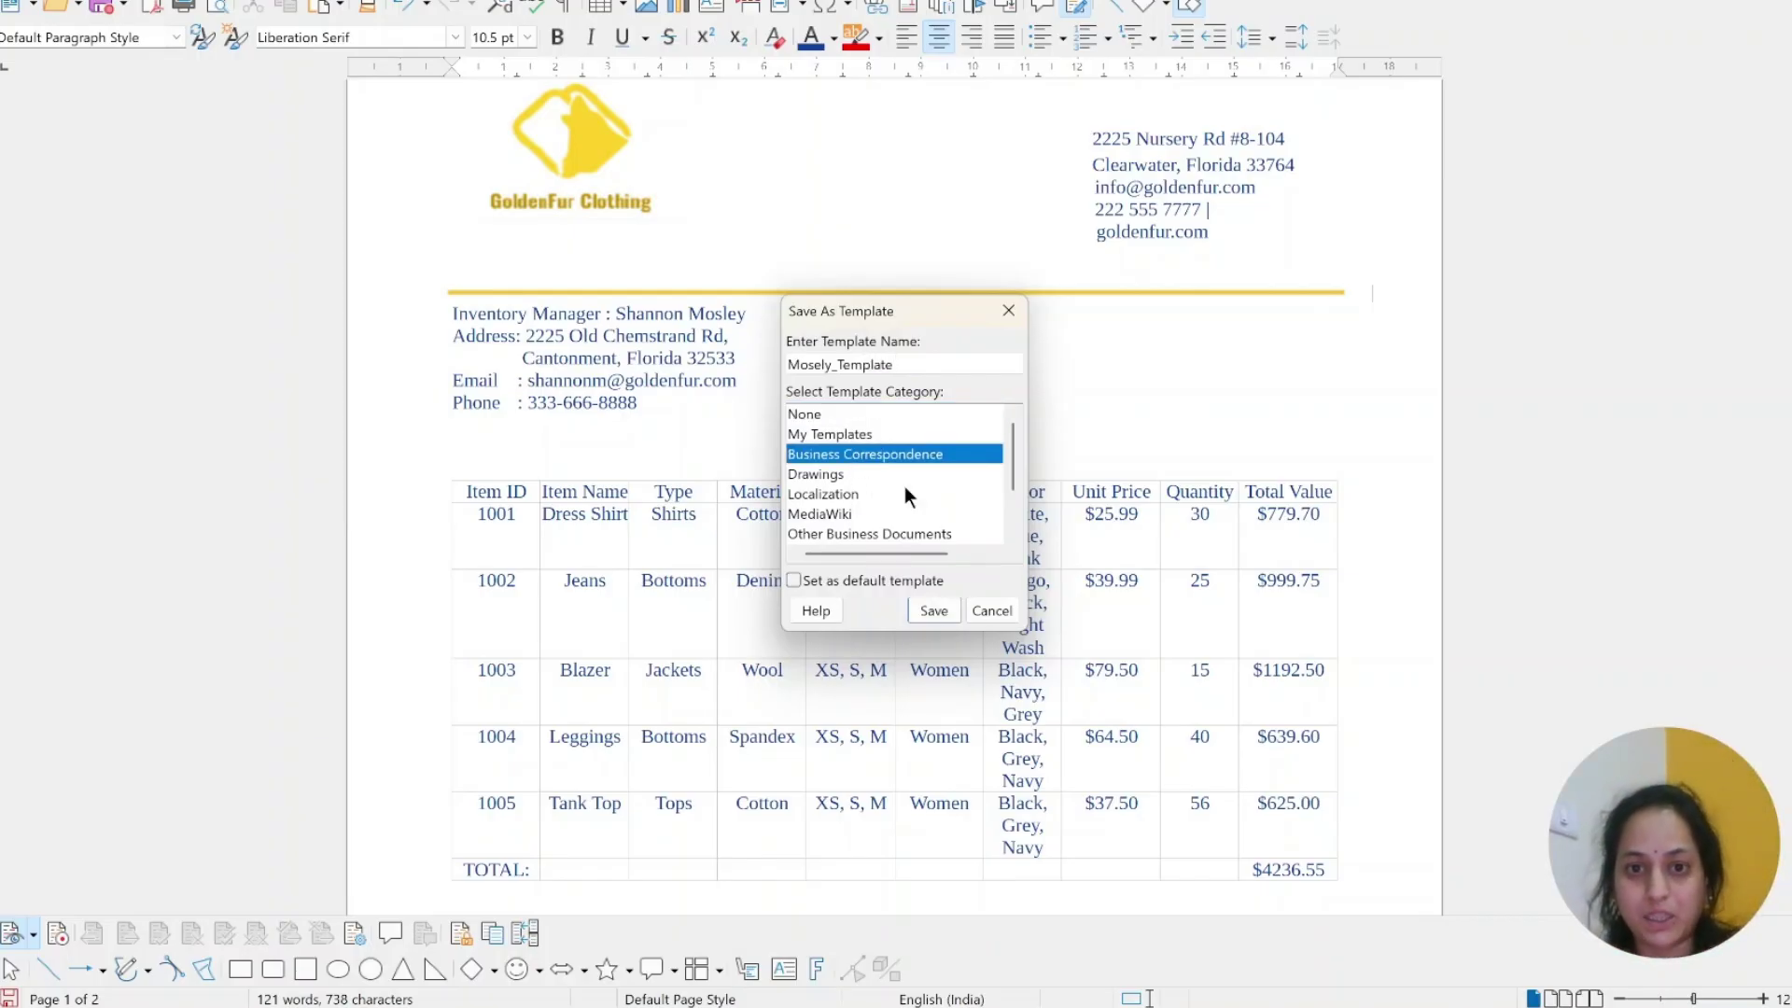
pyautogui.click(793, 581)
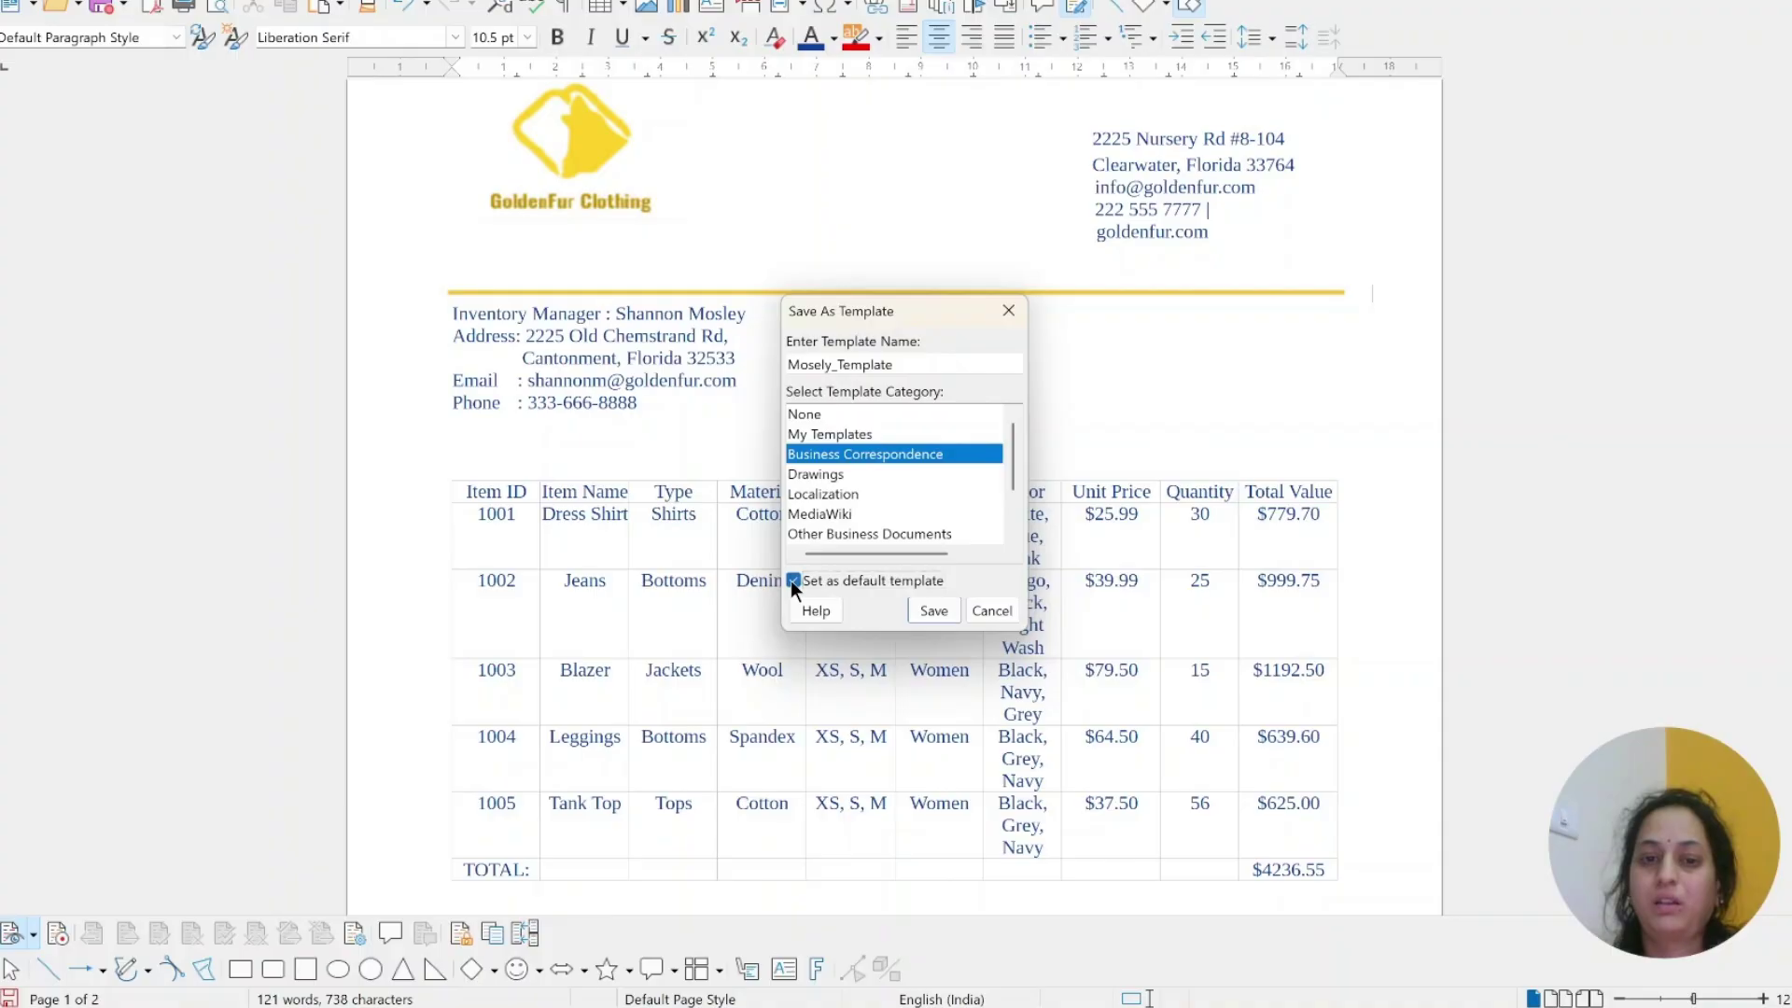
pyautogui.click(925, 614)
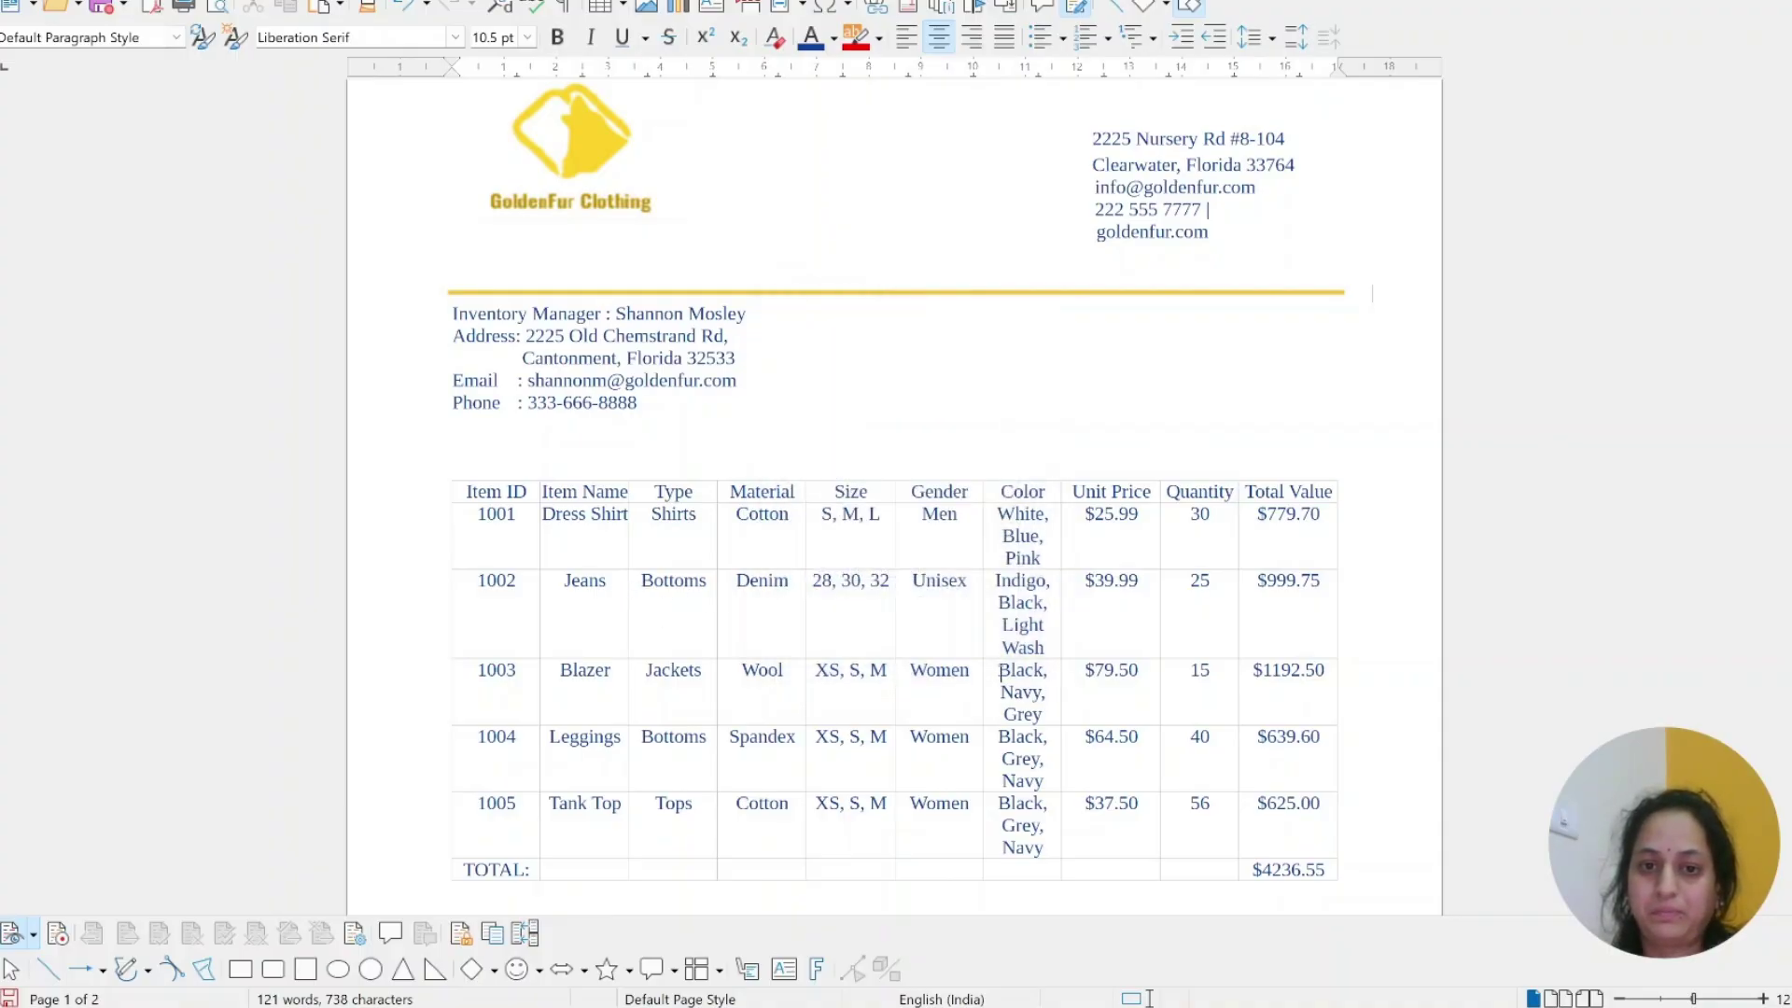
# Check the slide's instructions for using the template in PowerPoint, and switch back to LibreOffice Writer
pyautogui.hotkey('alt', 'Tab')
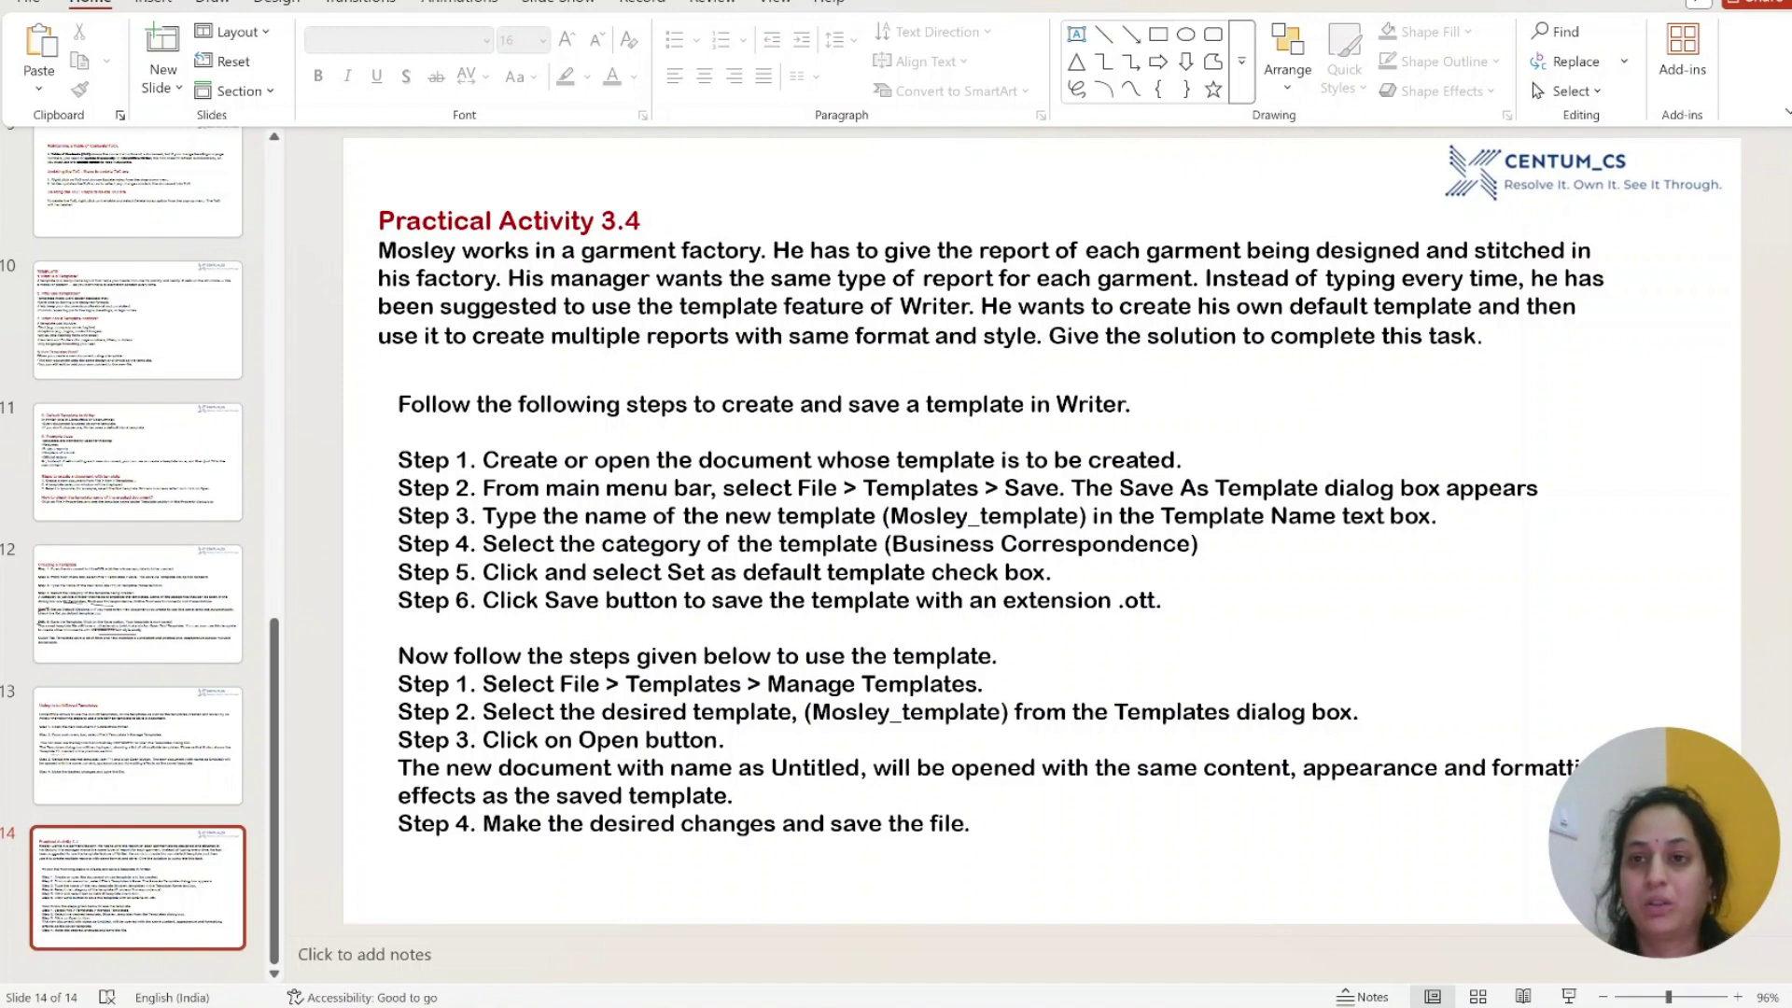
pyautogui.hotkey('alt', 'Tab')
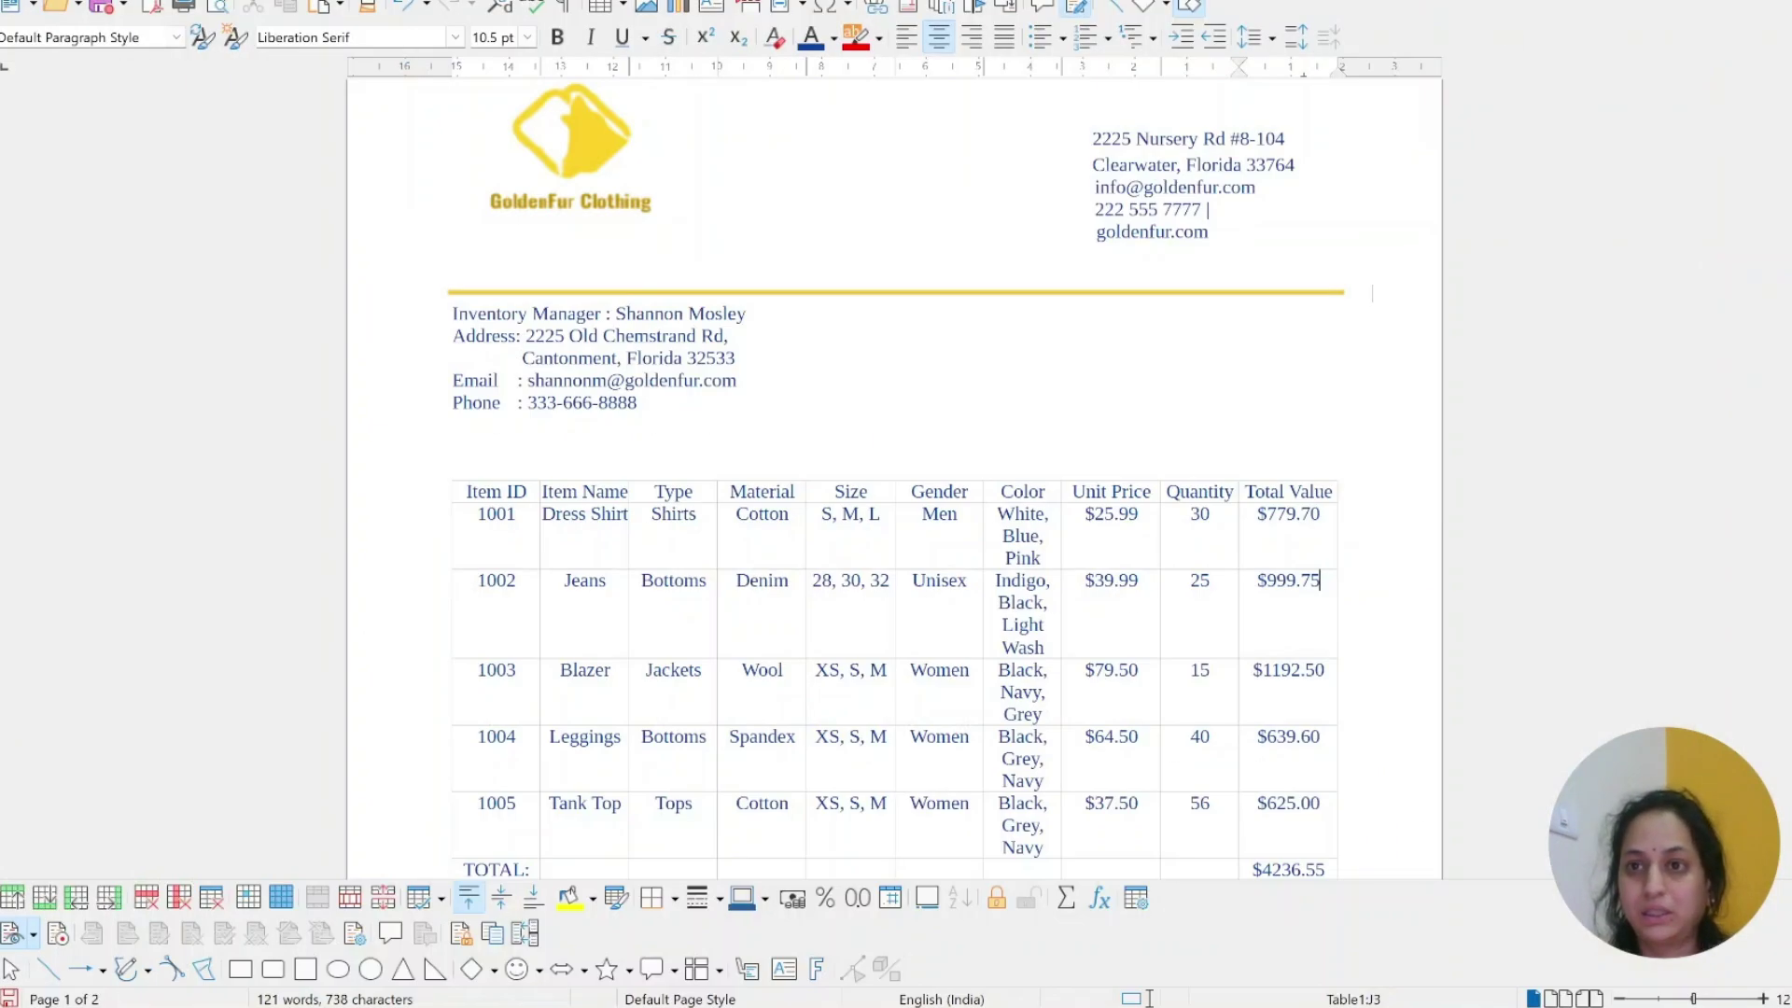
pyautogui.hotkey('alt', 'Tab')
# Create a new text document based on the default template
pyautogui.hotkey('alt', 'f')
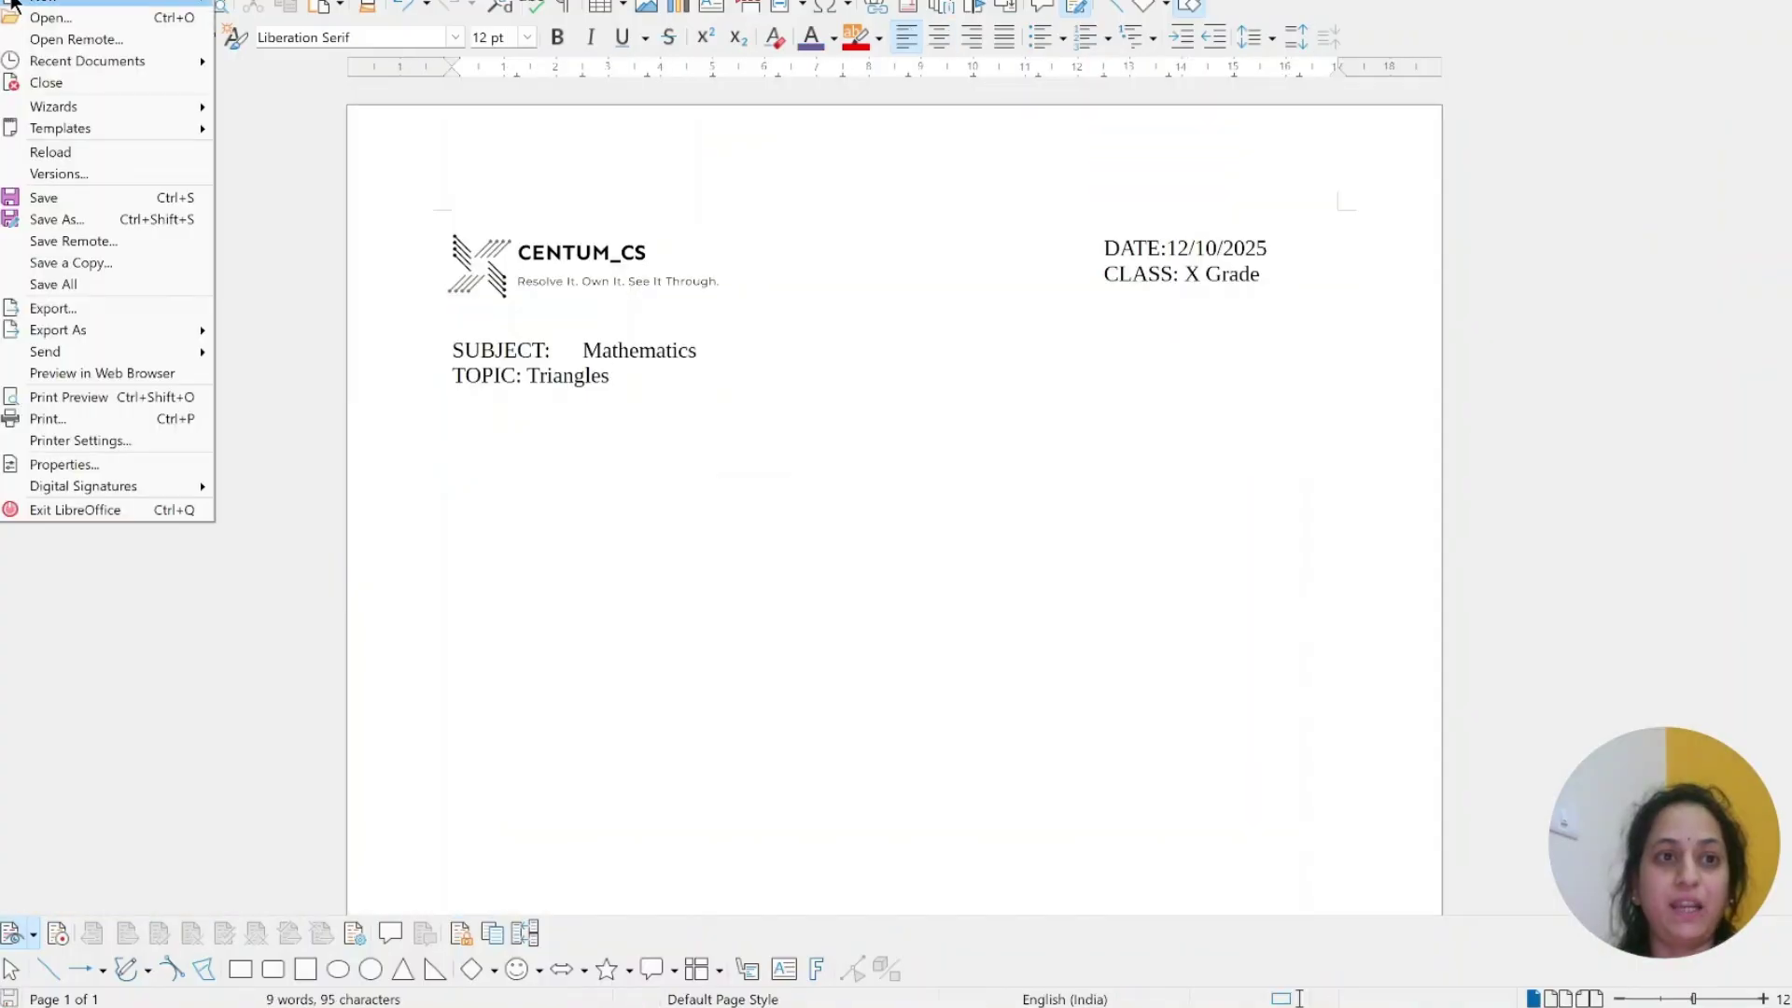
pyautogui.press('Right')
pyautogui.press('Escape')
pyautogui.press('Escape')
pyautogui.hotkey('alt', 'f')
pyautogui.press('Right')
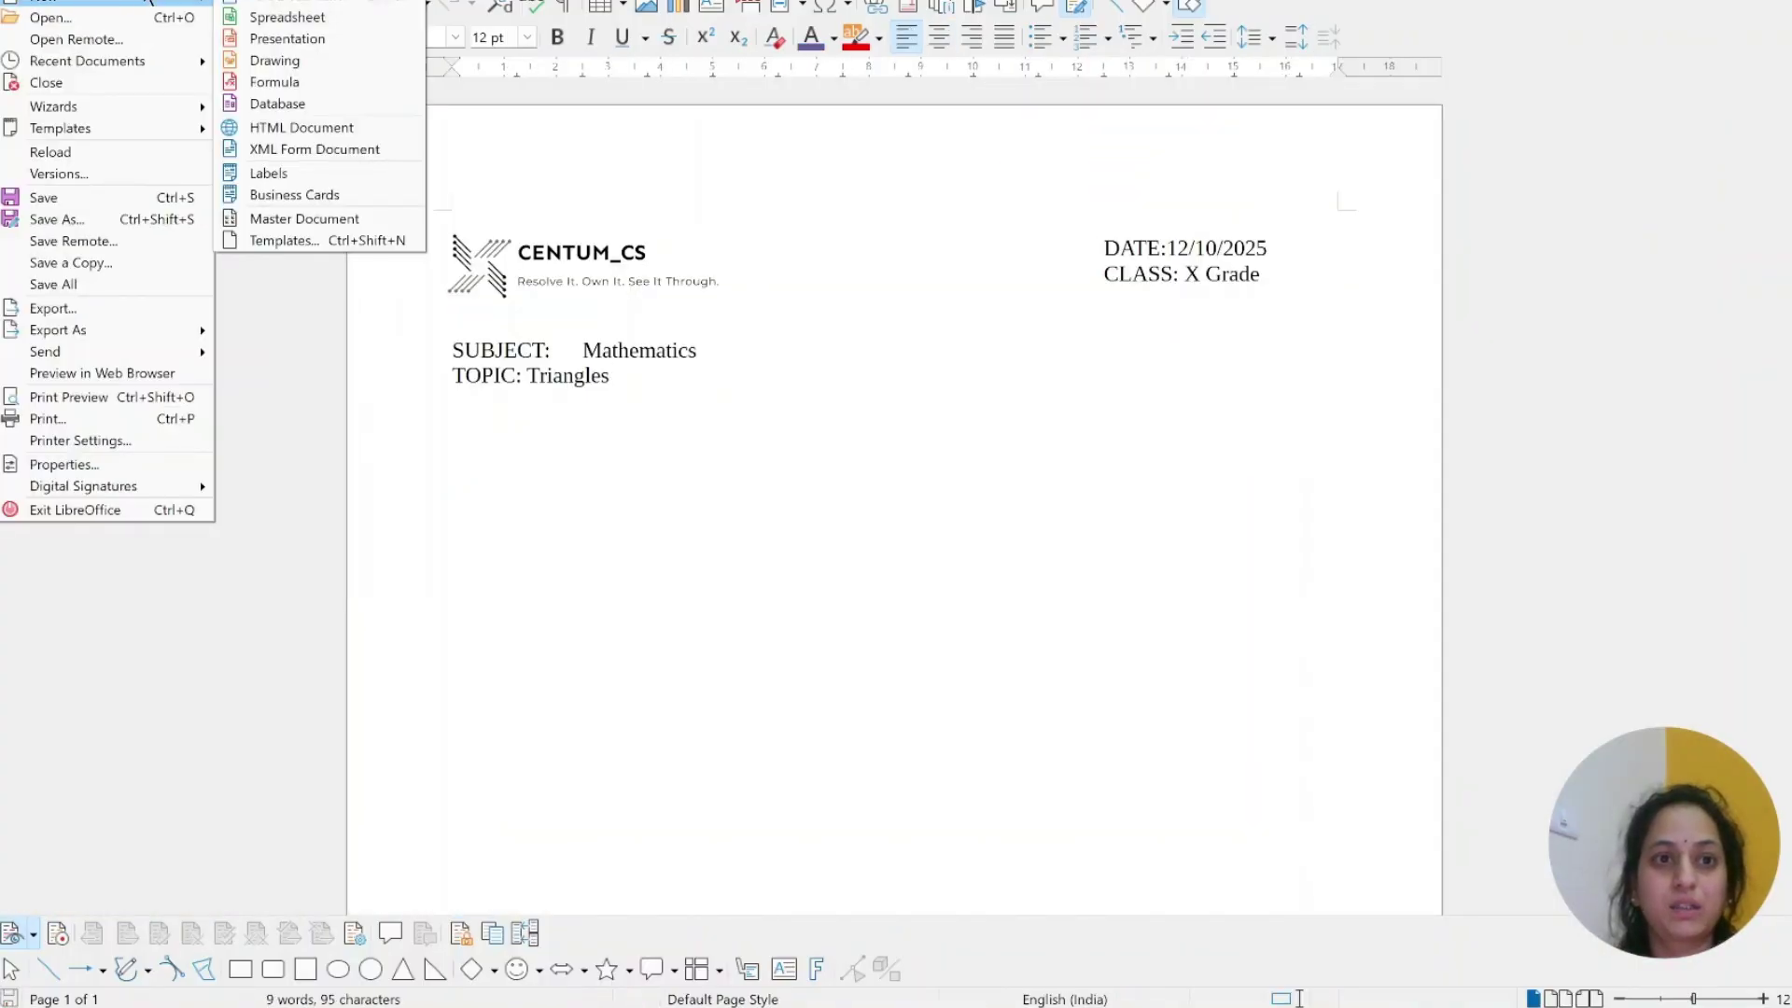
pyautogui.press('Escape')
pyautogui.press('Escape')
pyautogui.hotkey('alt', 'Tab')
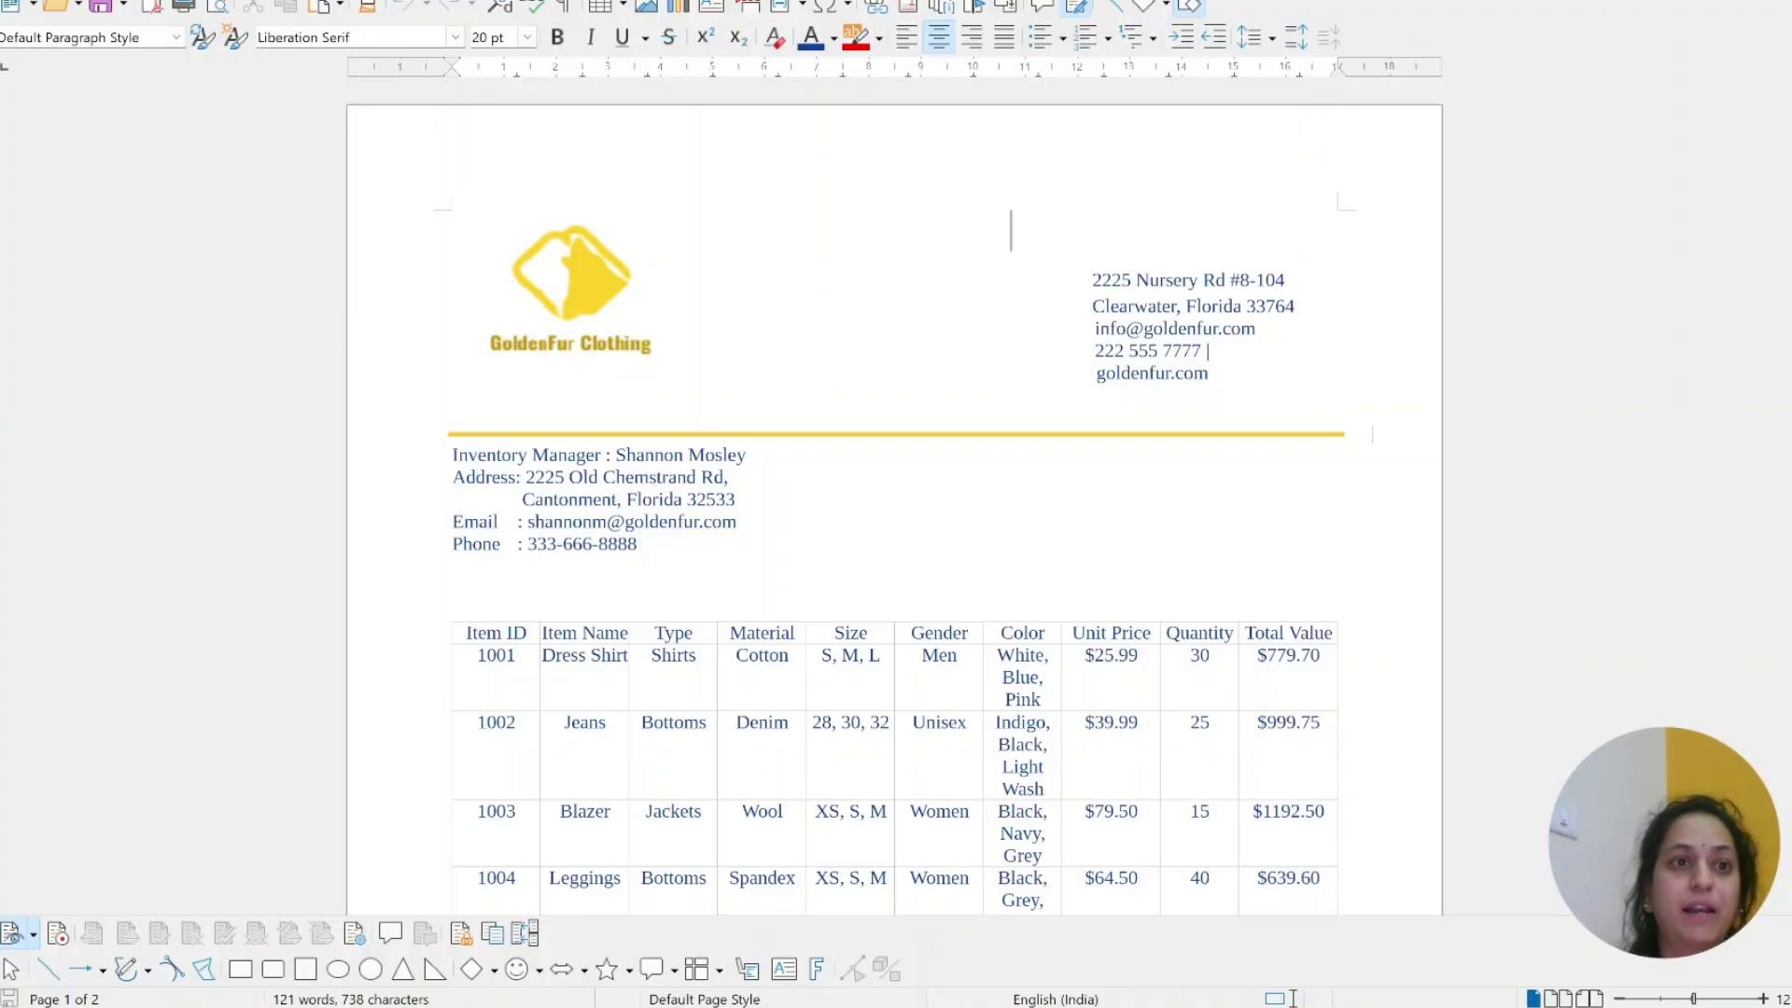
# Filter the saved templates to Business Correspondence and open a new document from Mosely_Template
pyautogui.hotkey('alt', 'f')
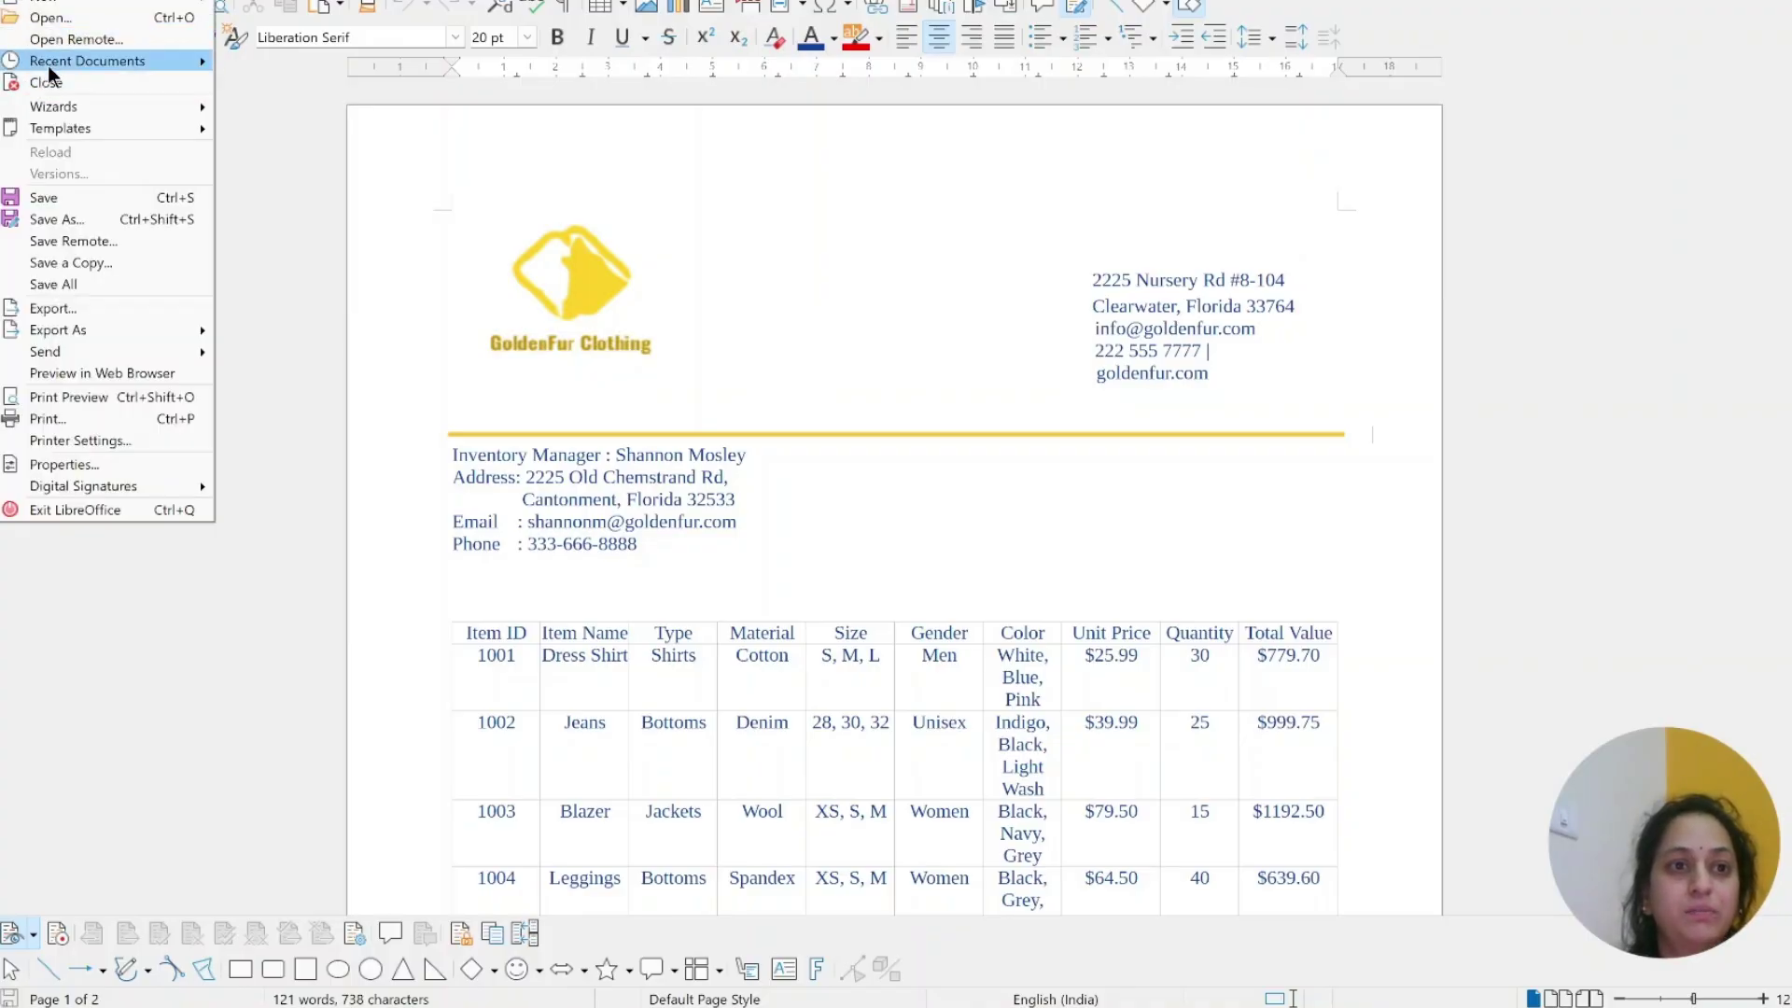
pyautogui.moveTo(82, 127)
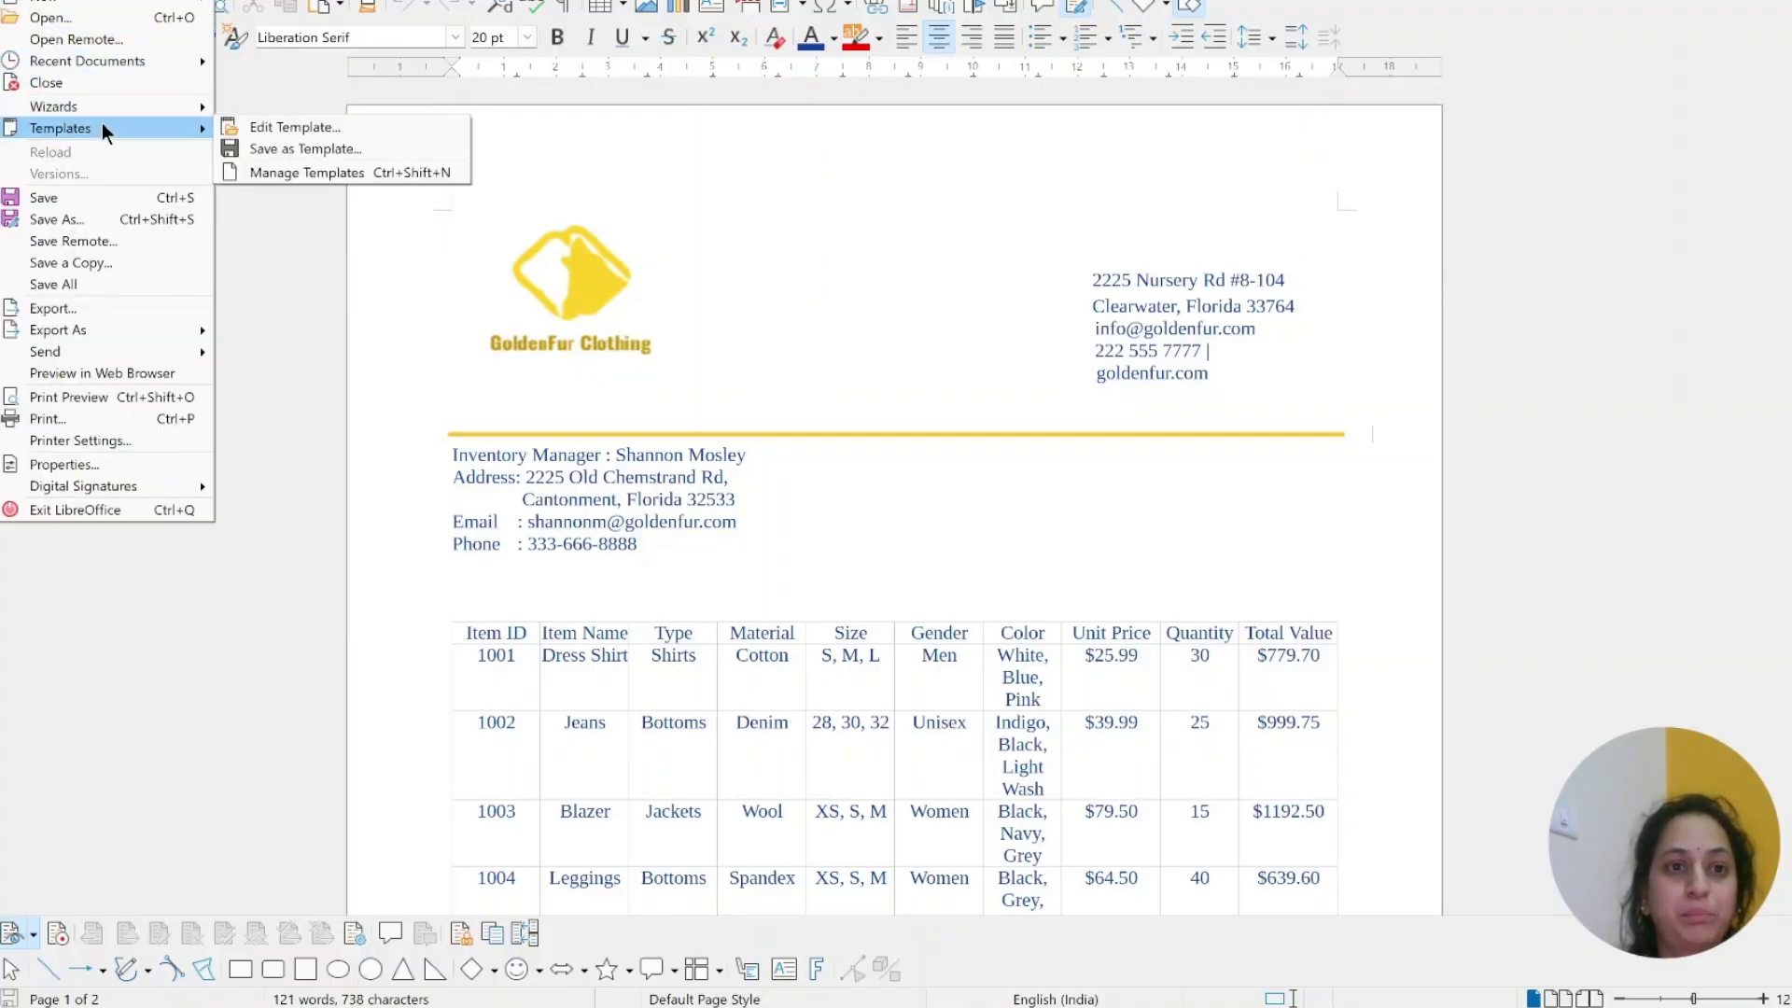
pyautogui.click(293, 170)
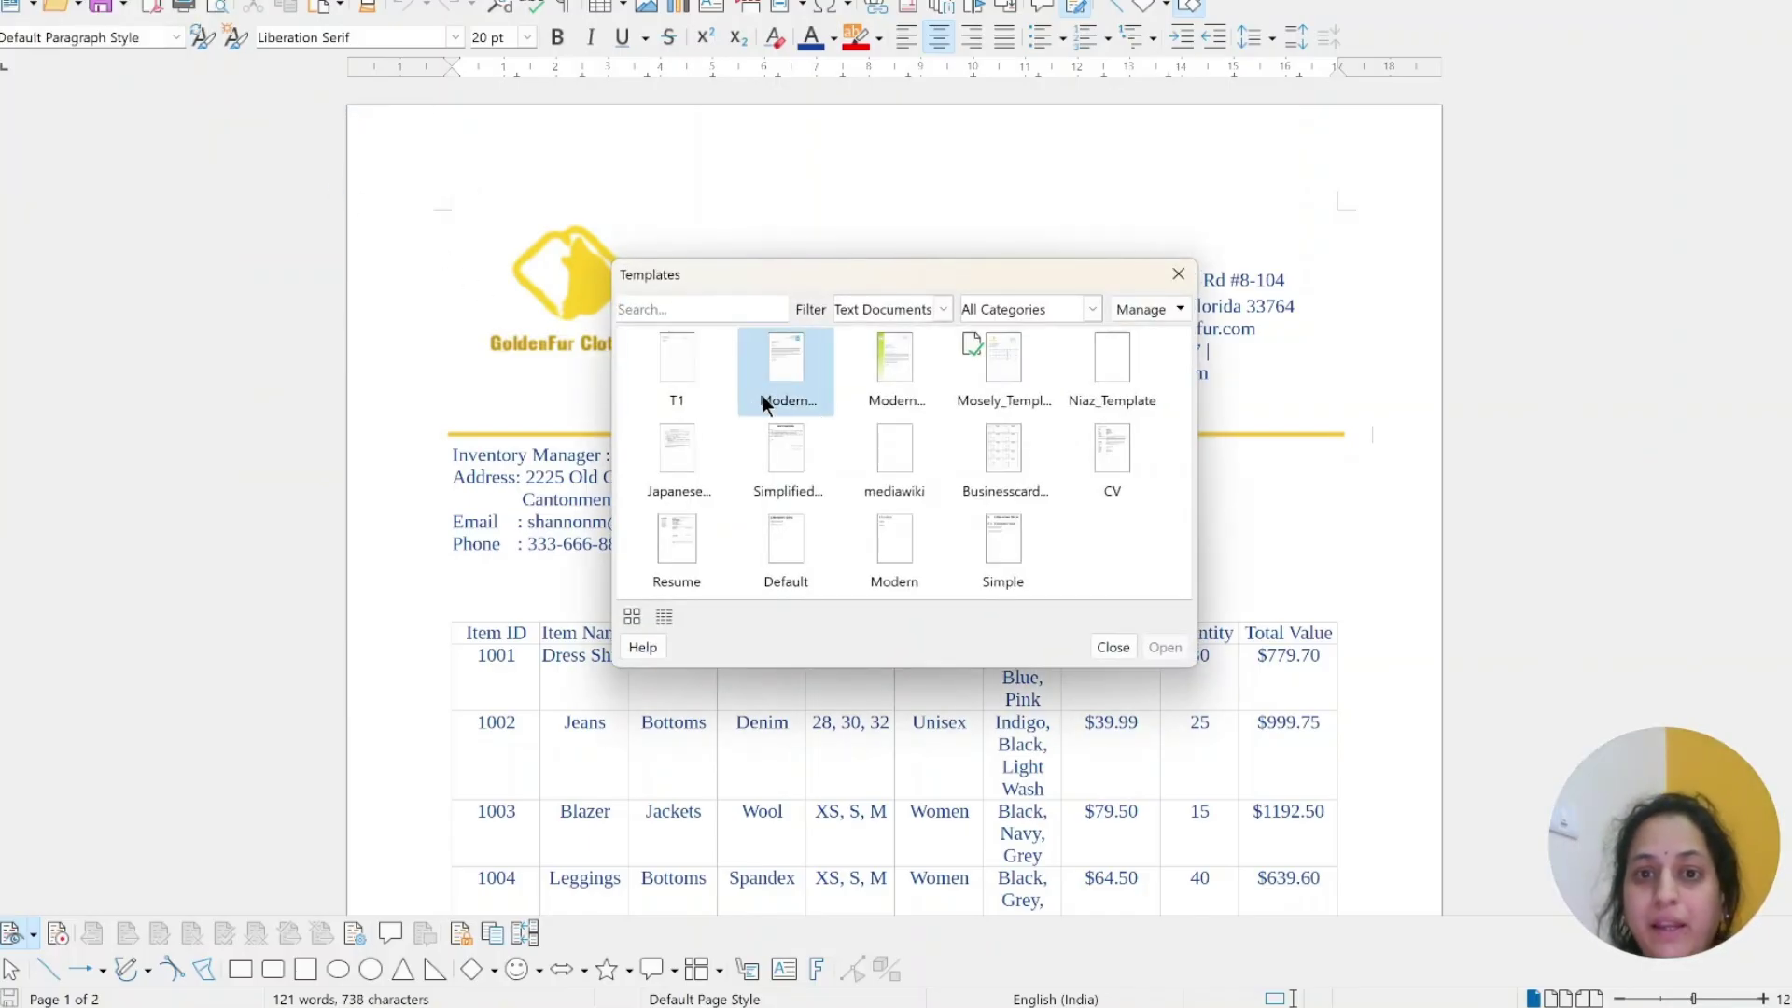
pyautogui.click(1088, 312)
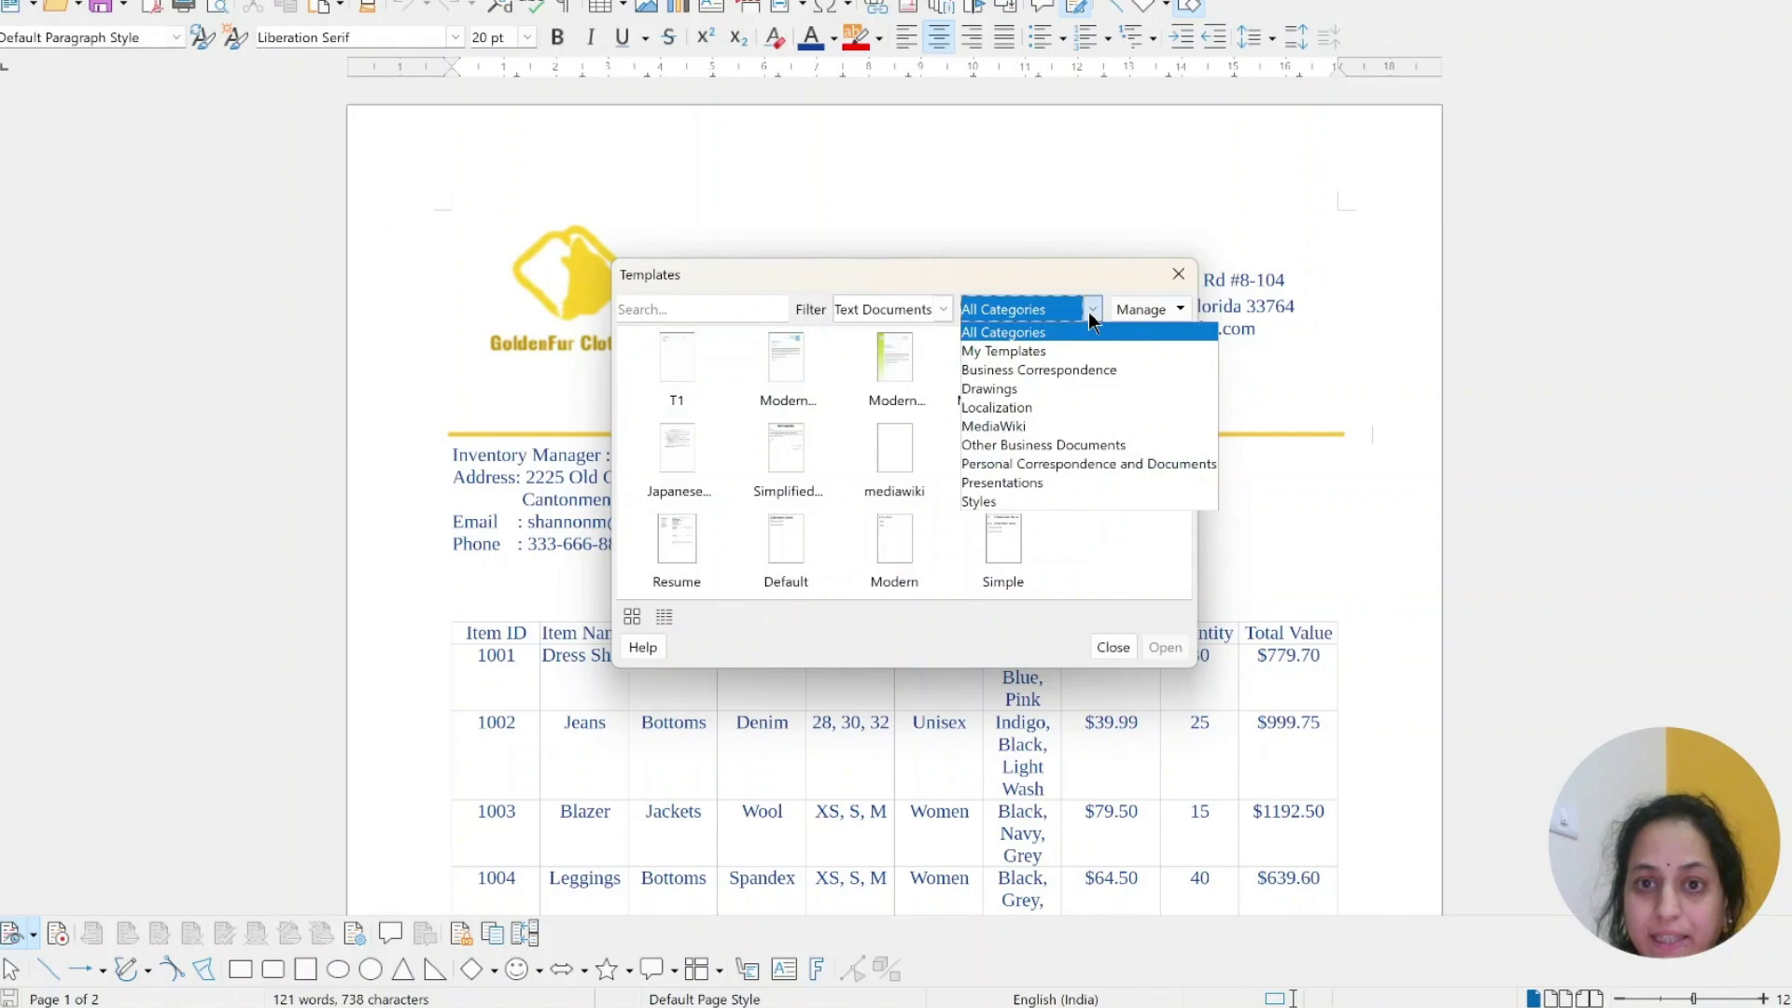
pyautogui.click(1039, 370)
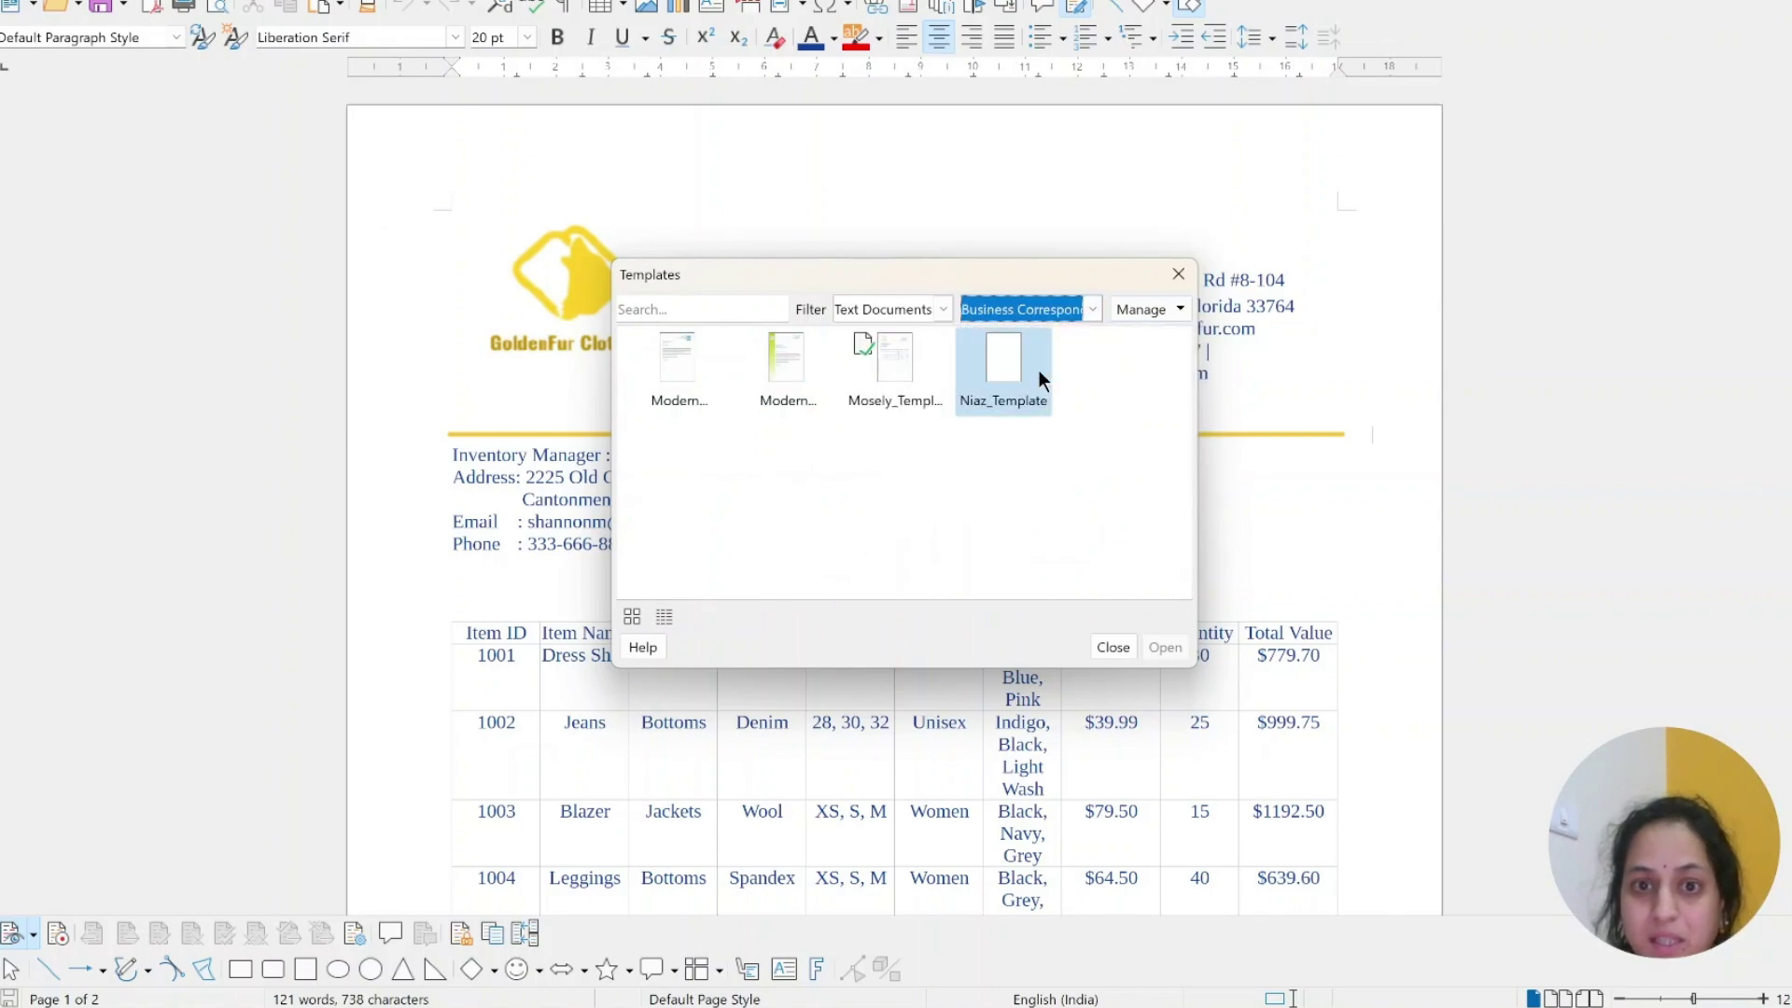
pyautogui.click(866, 355)
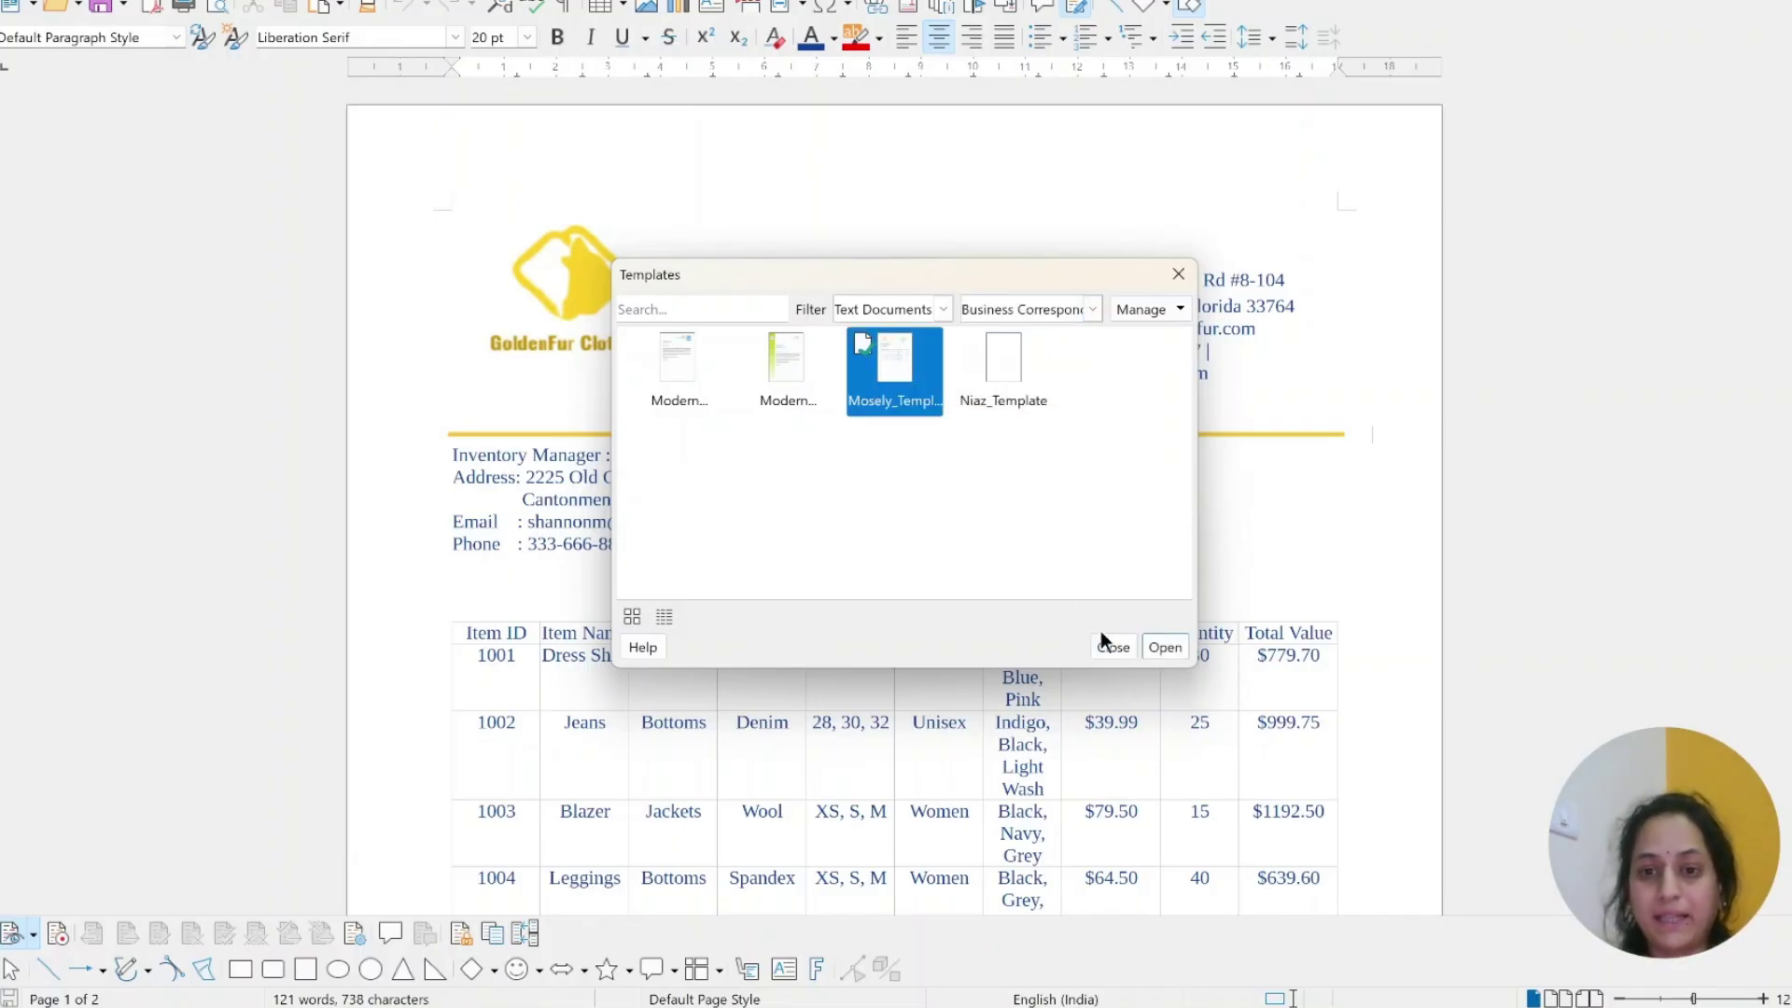
pyautogui.click(1164, 647)
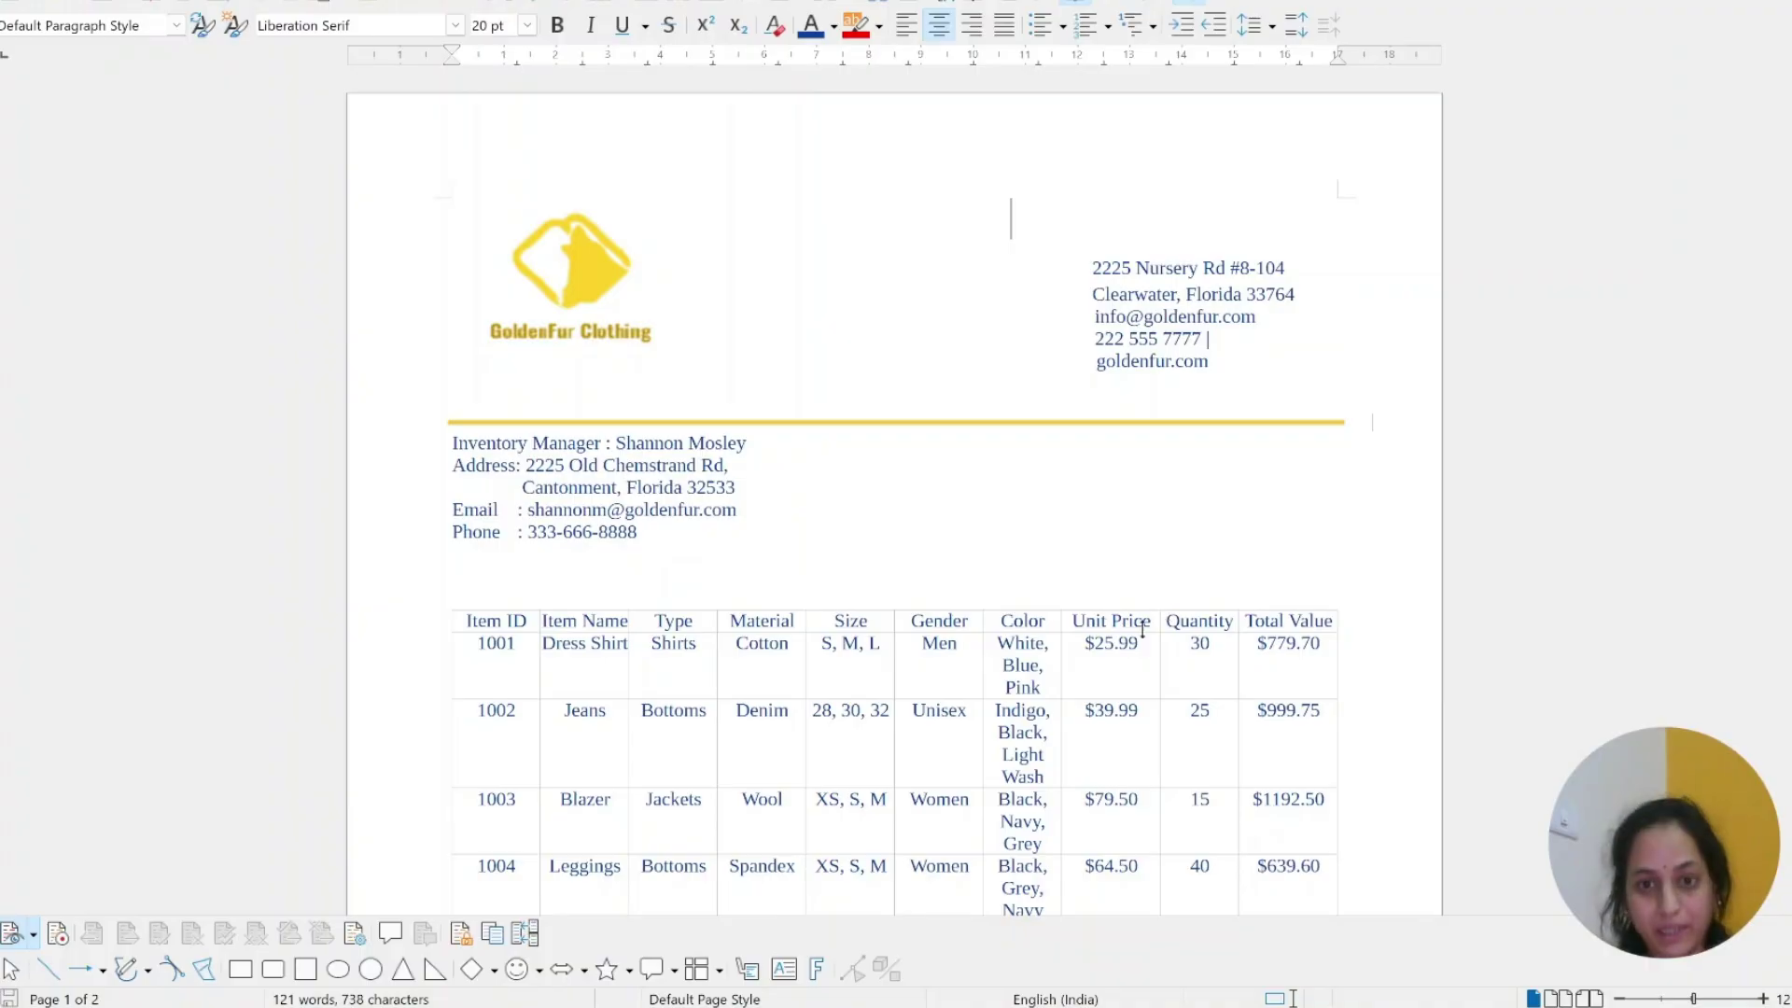
# Set the Dress Shirt row's unit price to $45.99 and its total value to $1779.70 in the inventory table
pyautogui.scroll(-5, 1109, 779)
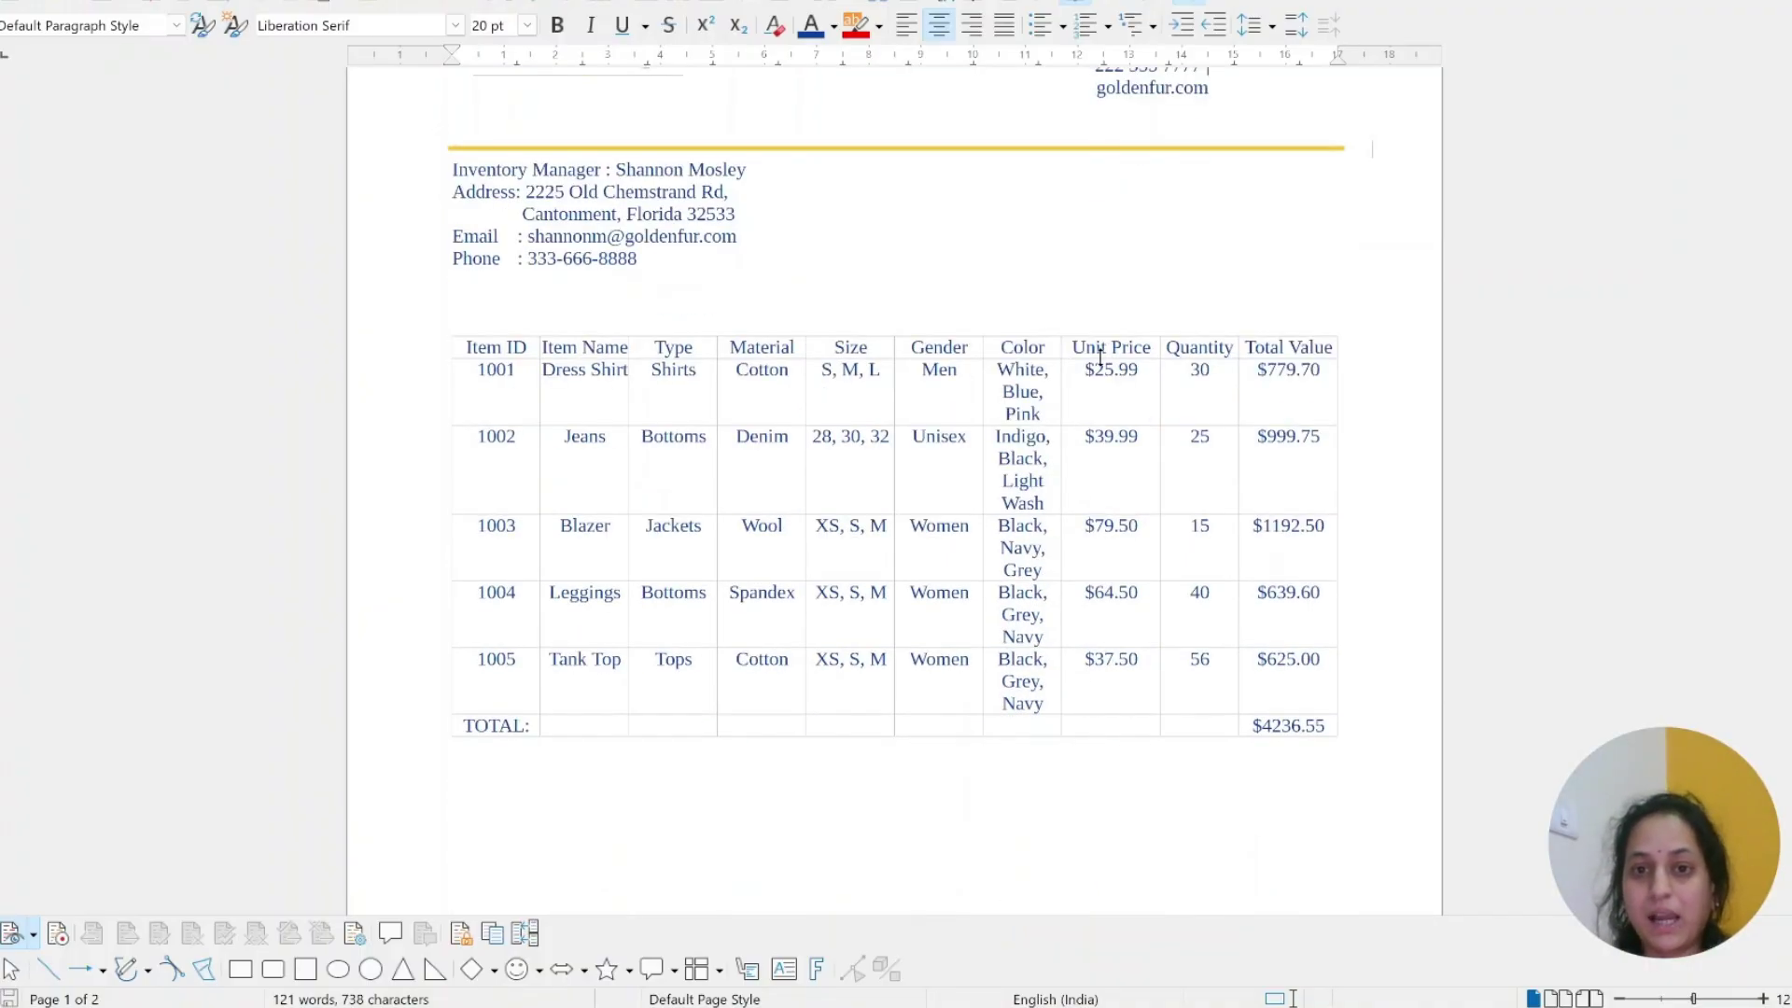
pyautogui.click(1112, 369)
pyautogui.press('BackSpace')
pyautogui.press('BackSpace')
pyautogui.write('45')
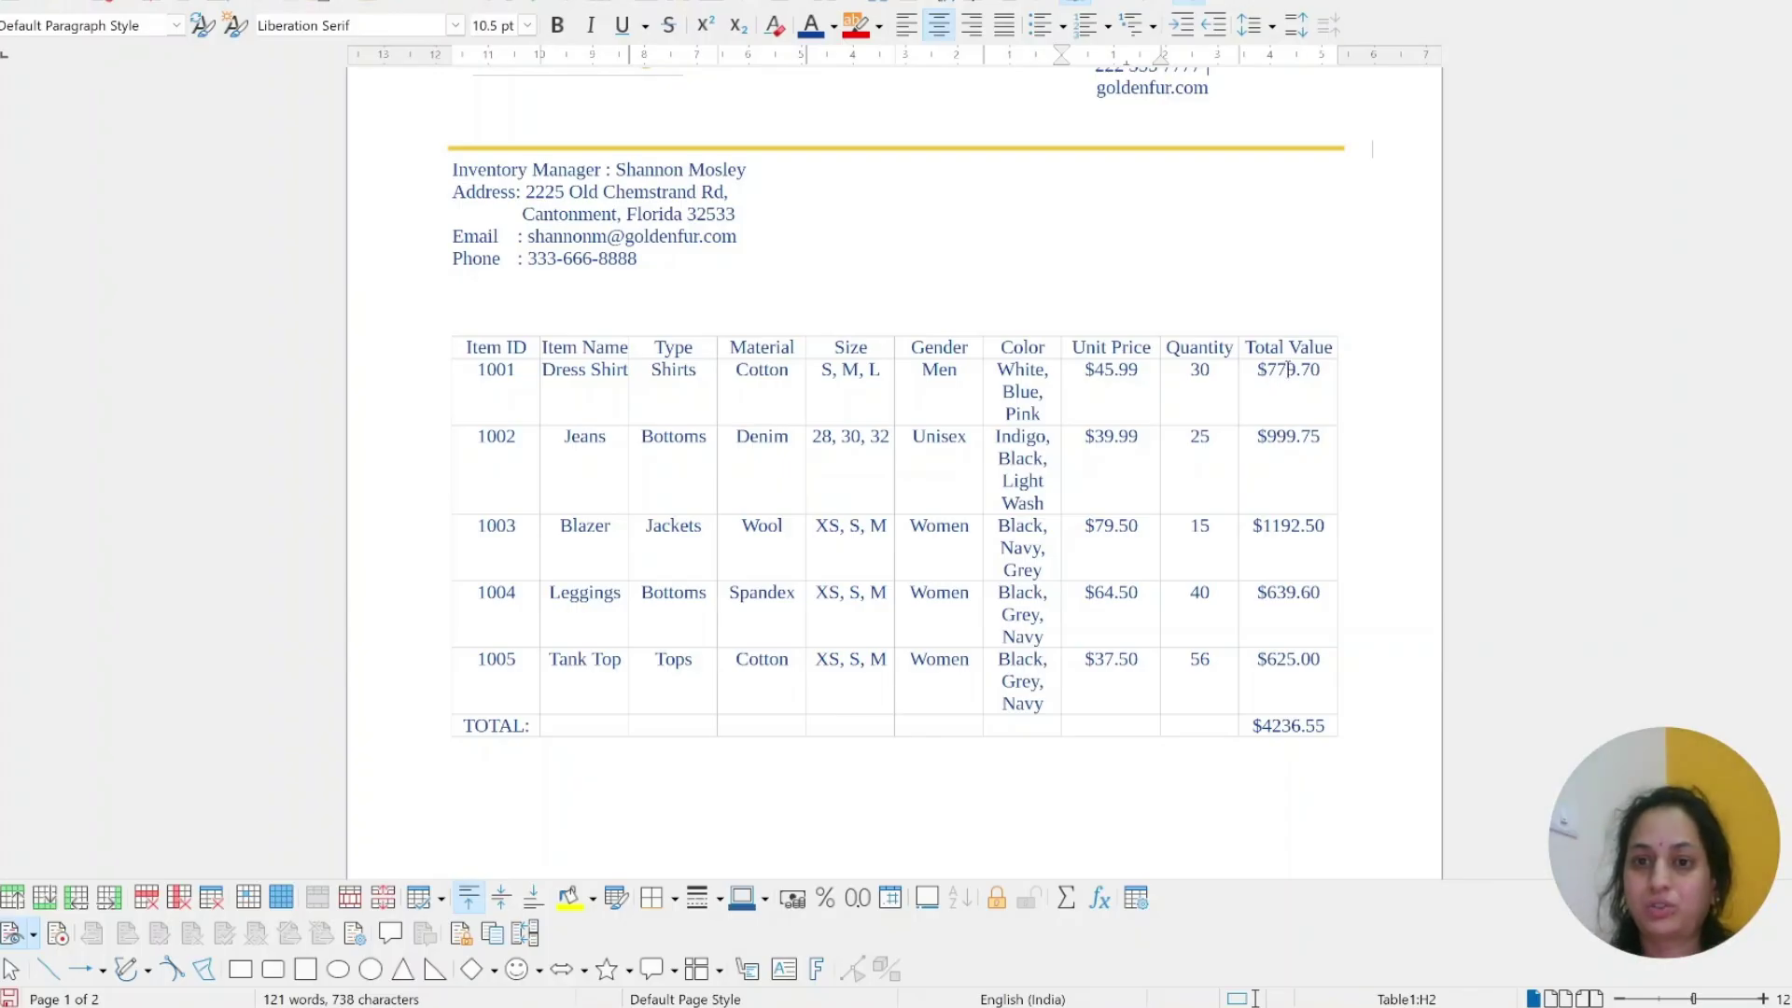
pyautogui.click(1283, 369)
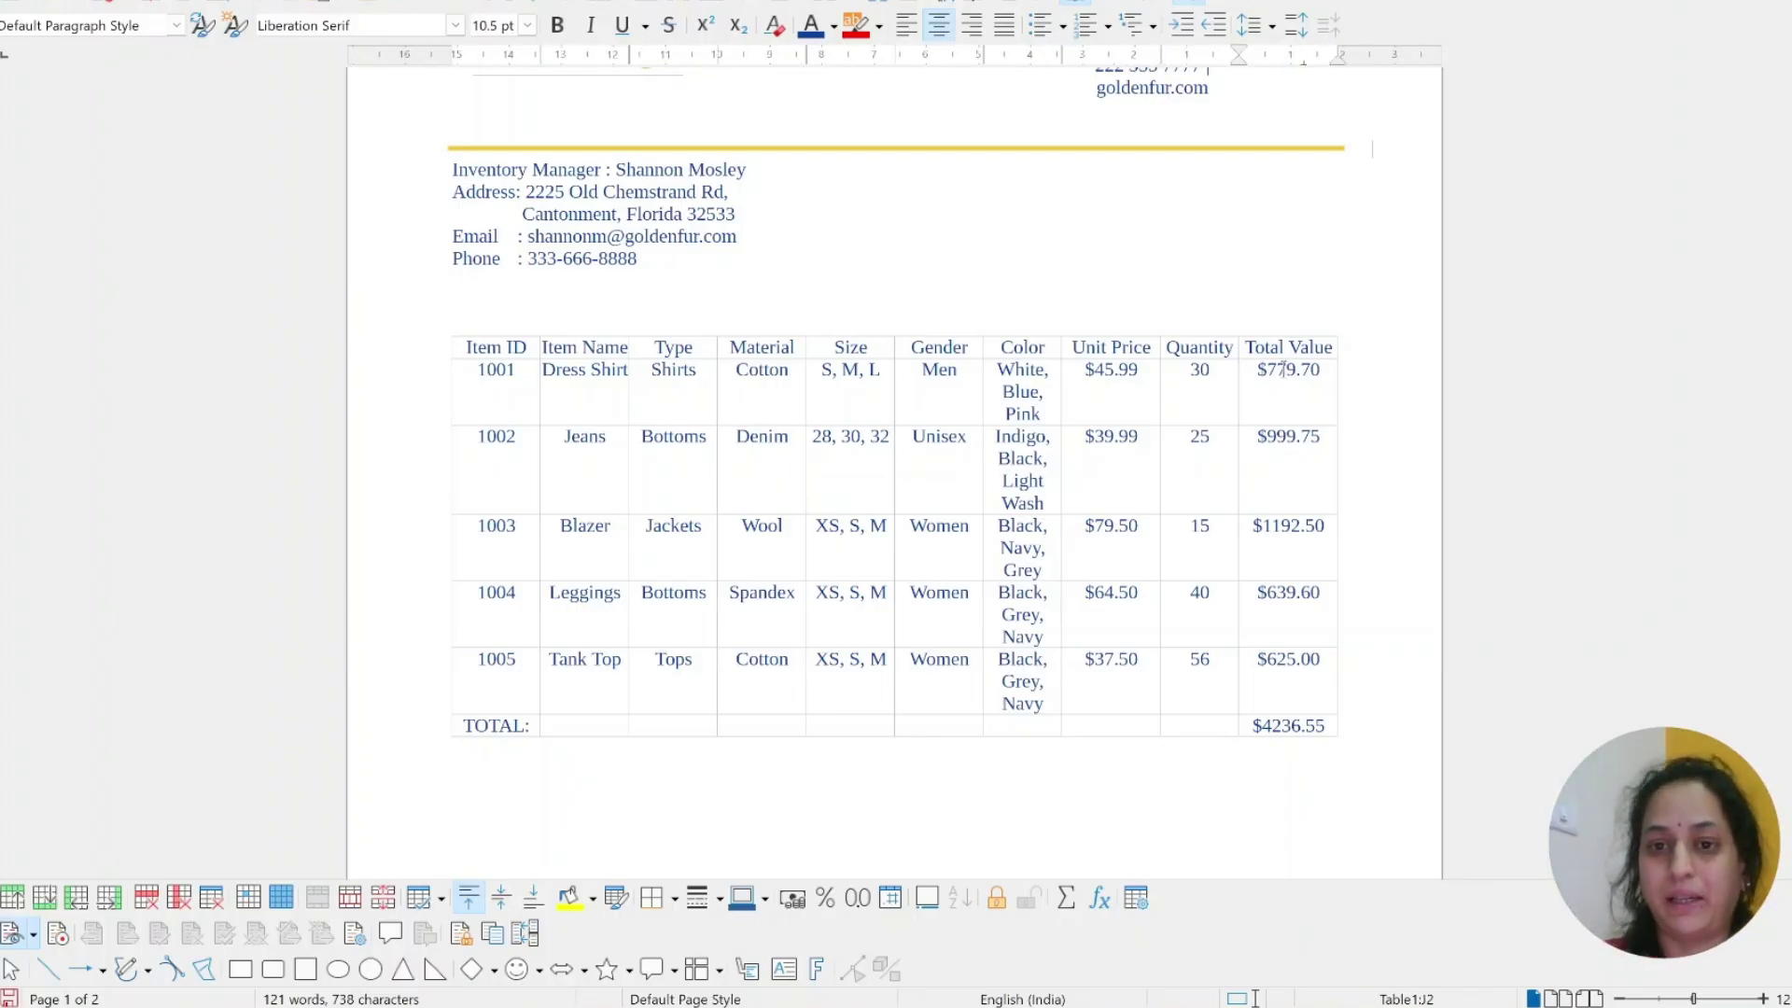
pyautogui.press('Left')
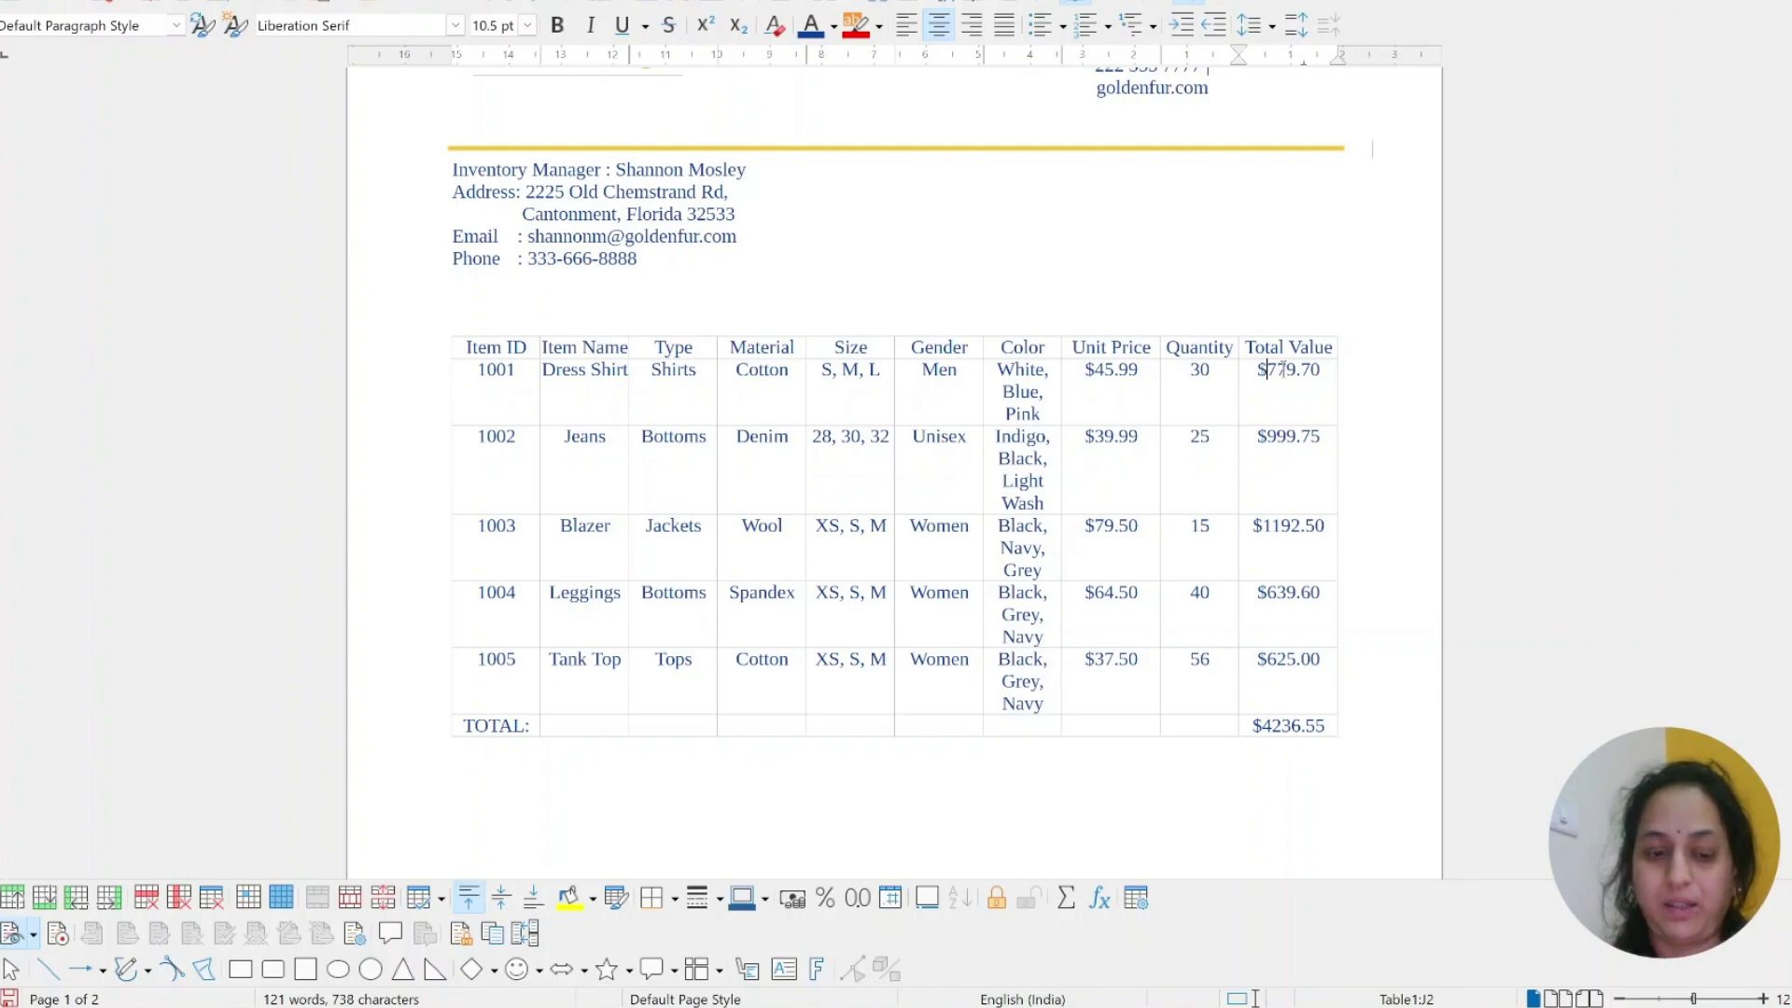
pyautogui.write('1')
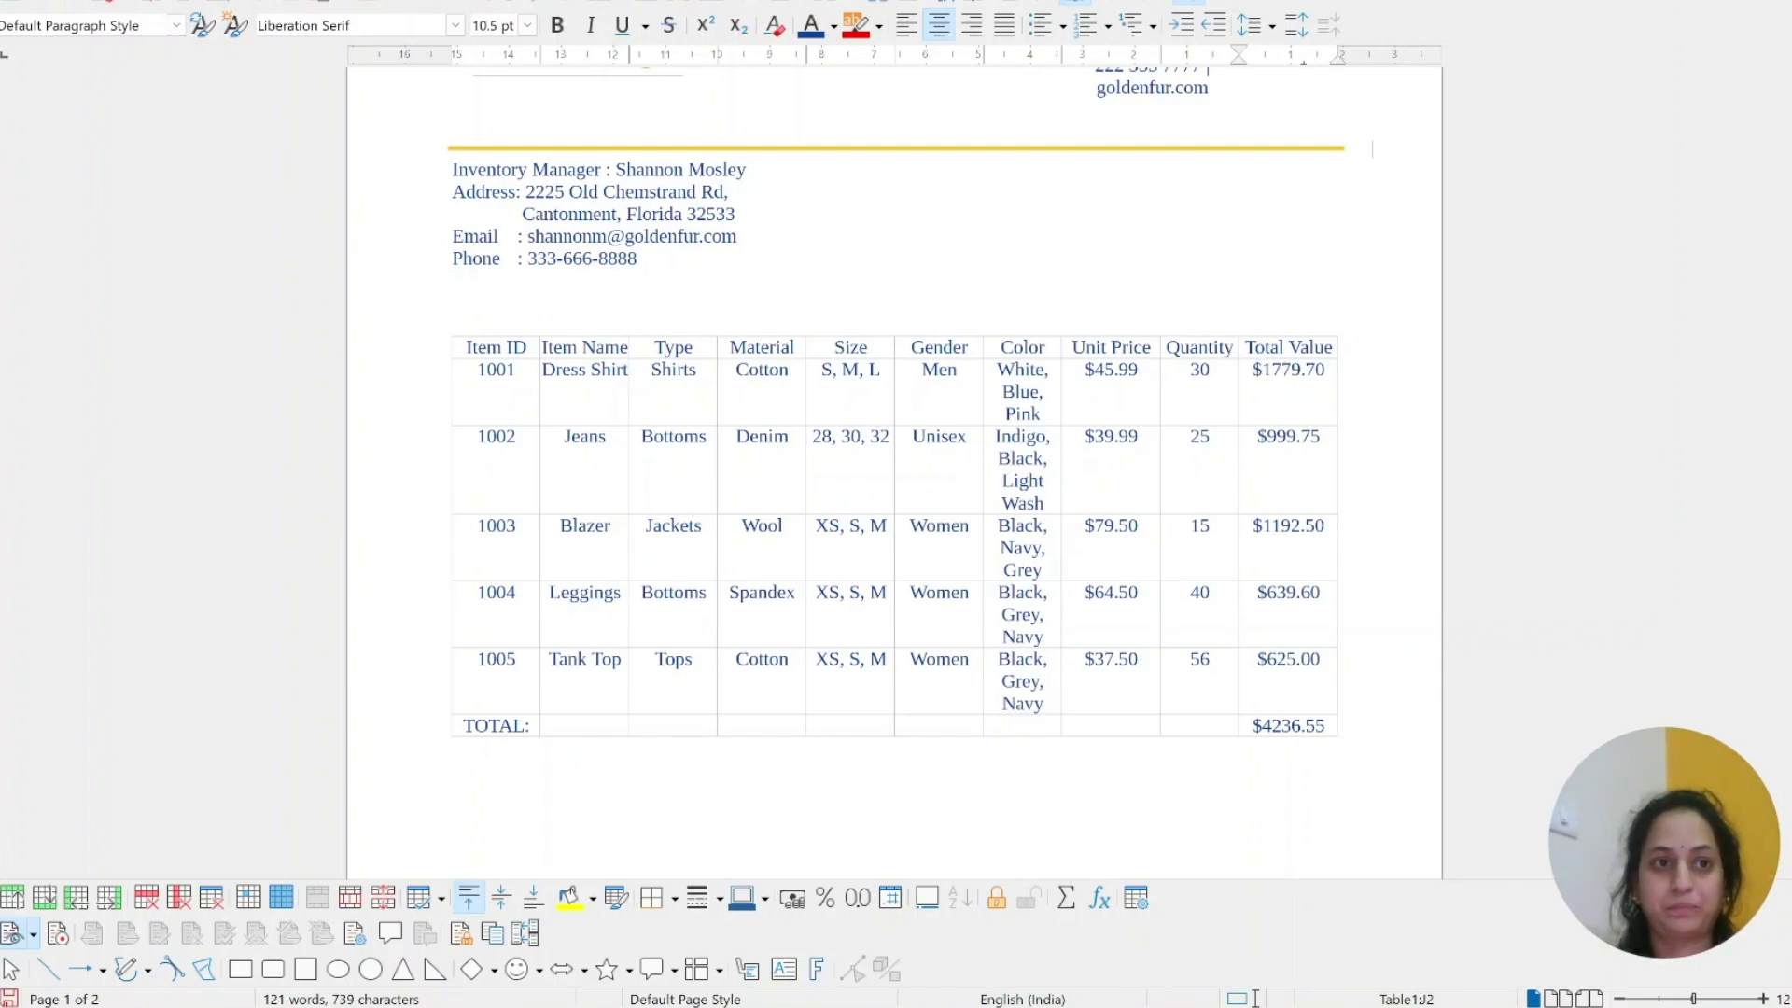
# Save the report to the Desktop as an ODF Text Document named todaysReport
pyautogui.hotkey('ctrl', 's')
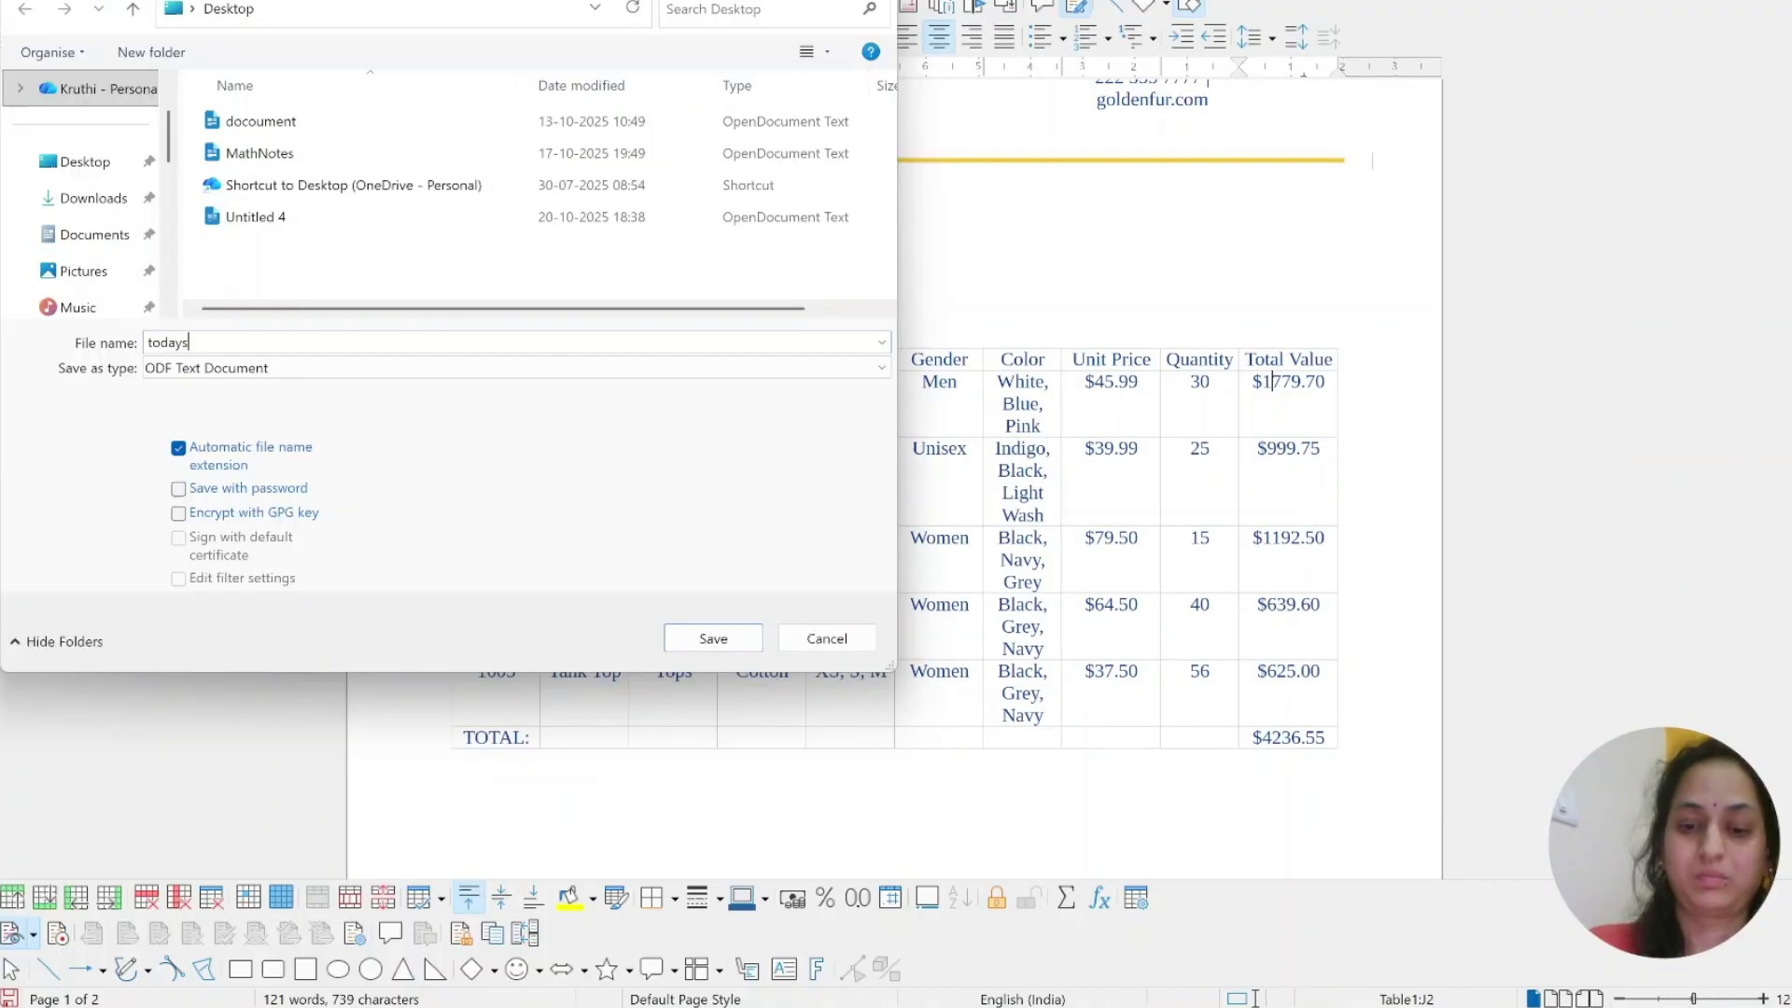
pyautogui.write('Report')
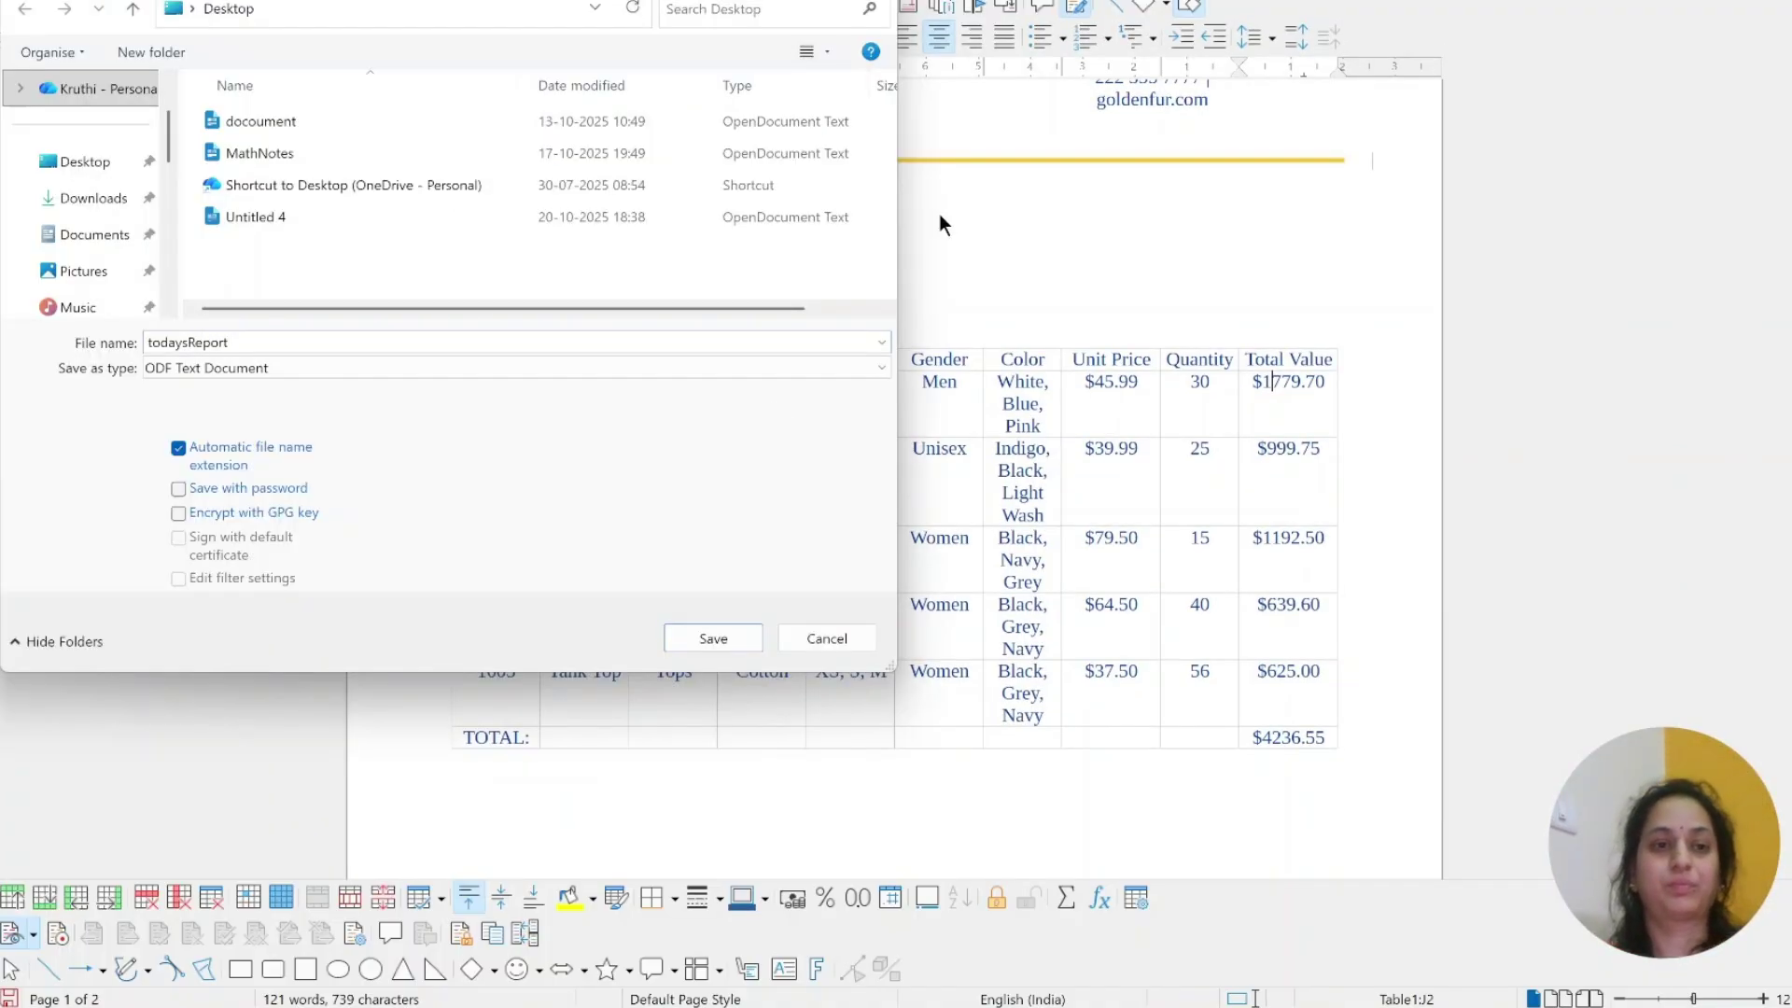
pyautogui.click(711, 639)
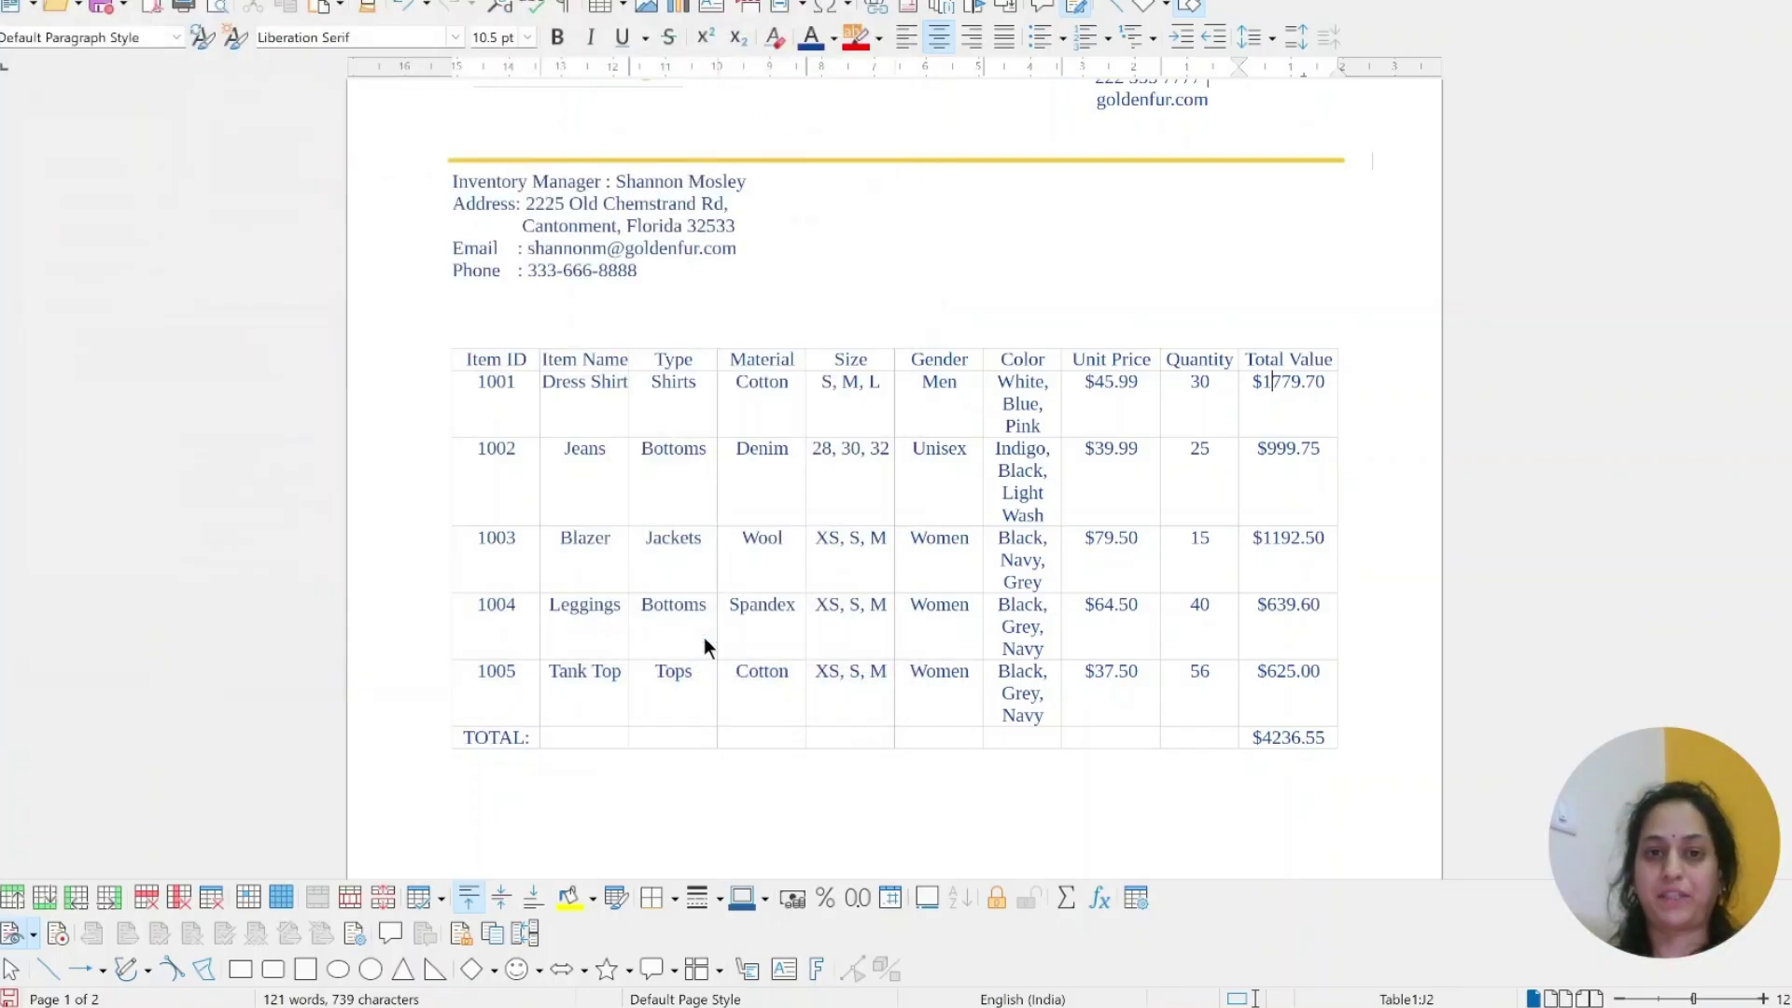